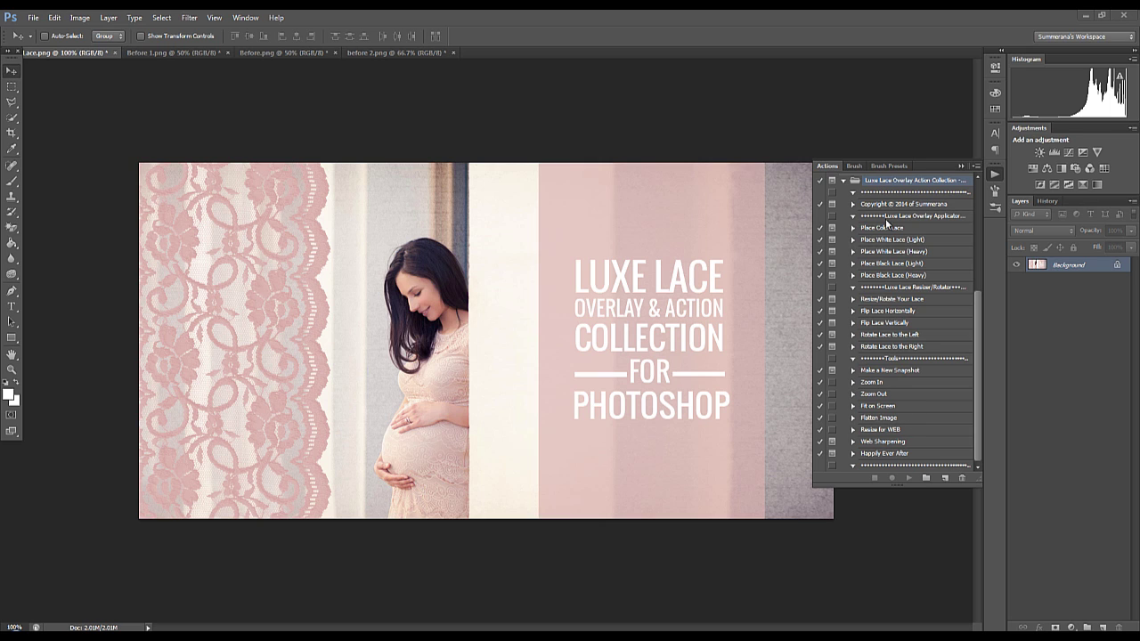
# Switch to Before 1.png and start the Place Color Lace action
pyautogui.click(882, 229)
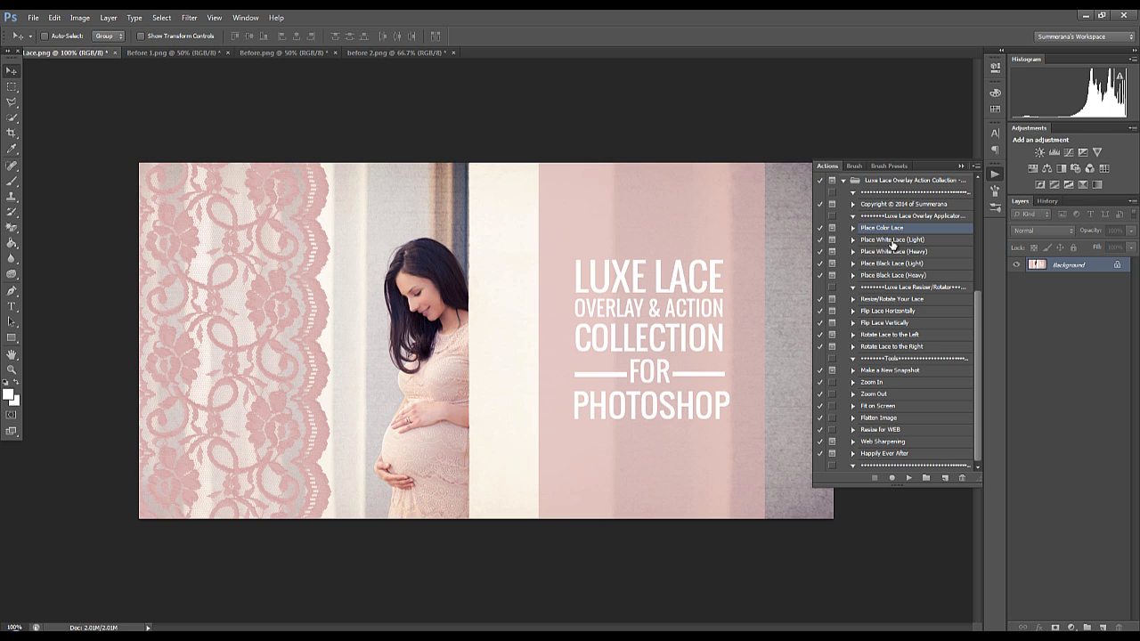
pyautogui.click(908, 265)
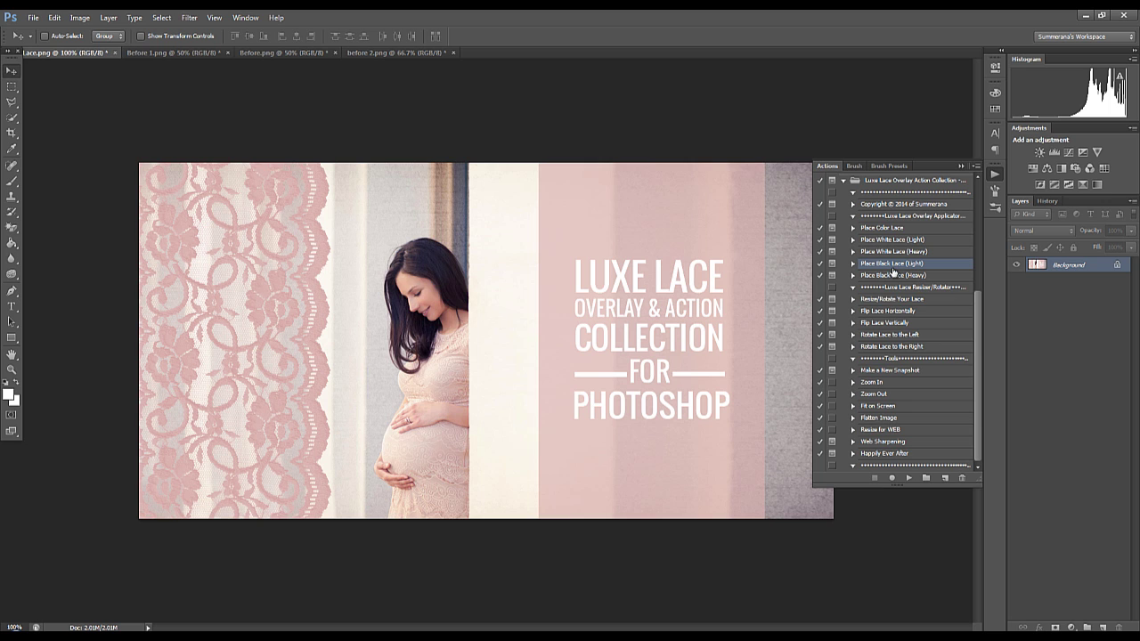
pyautogui.click(167, 53)
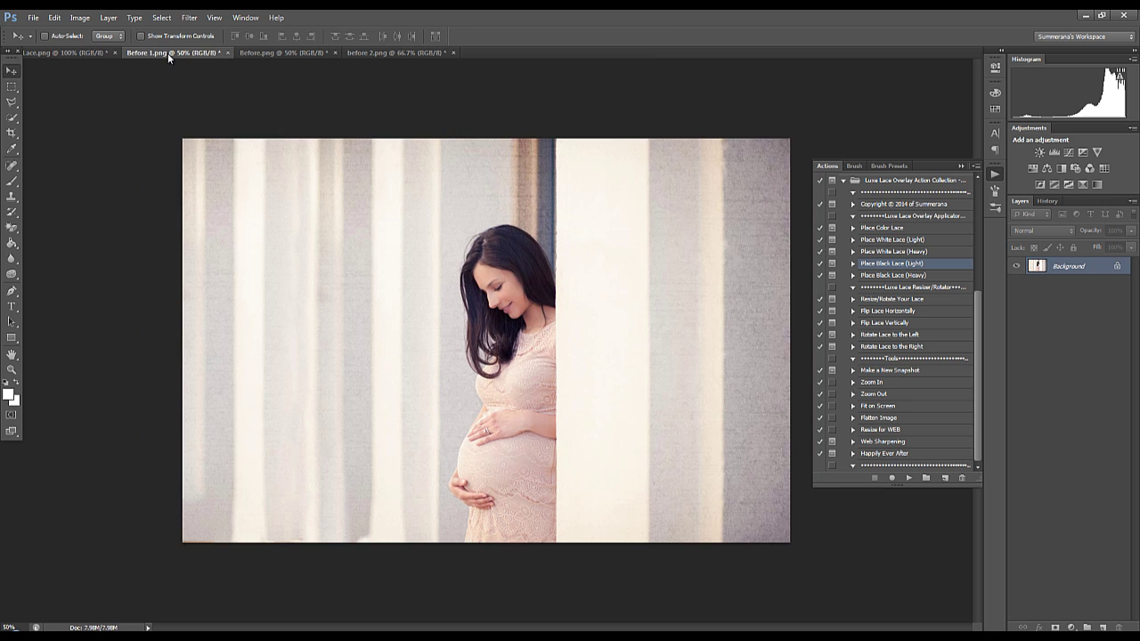
pyautogui.click(885, 229)
pyautogui.click(909, 477)
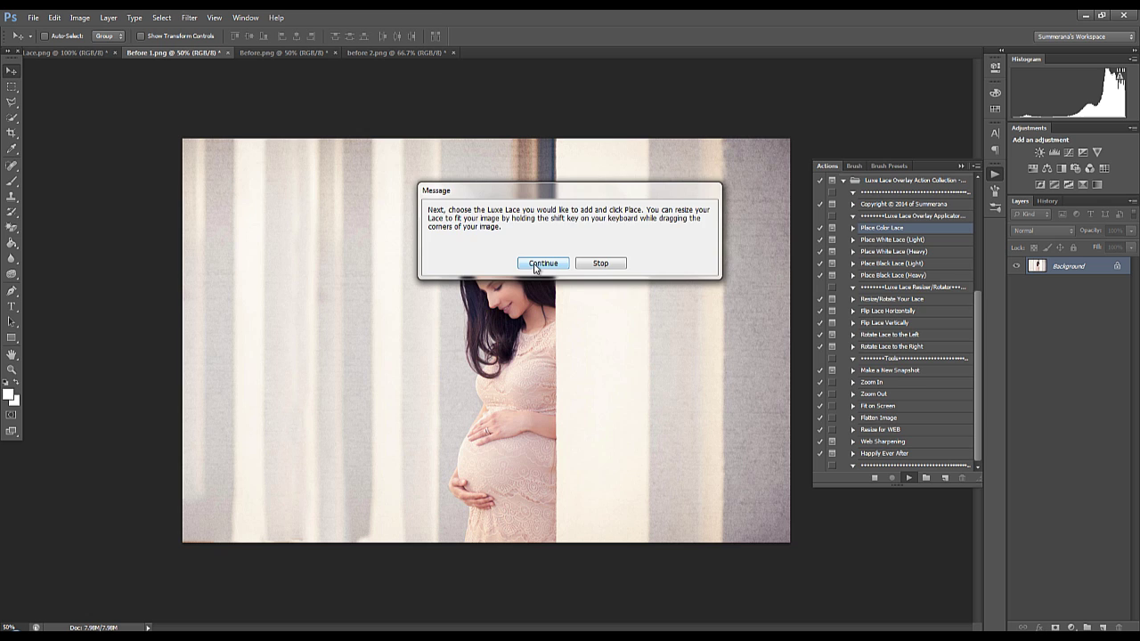
pyautogui.click(540, 263)
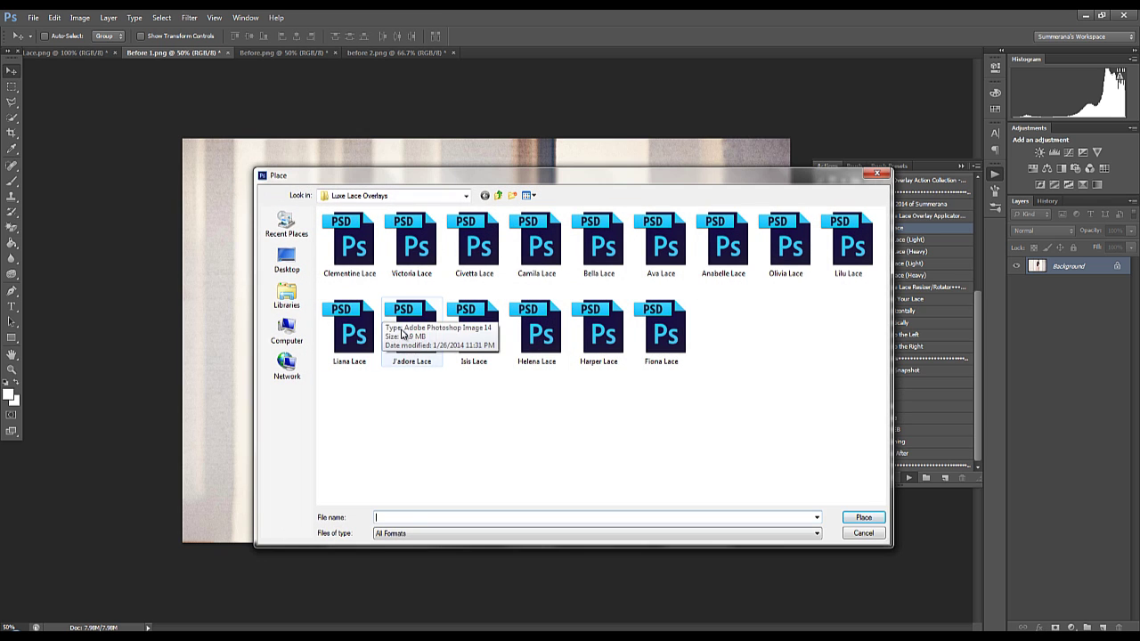
# Place the Helena Lace overlay into the photo and drag it toward the left
pyautogui.click(401, 333)
pyautogui.click(489, 347)
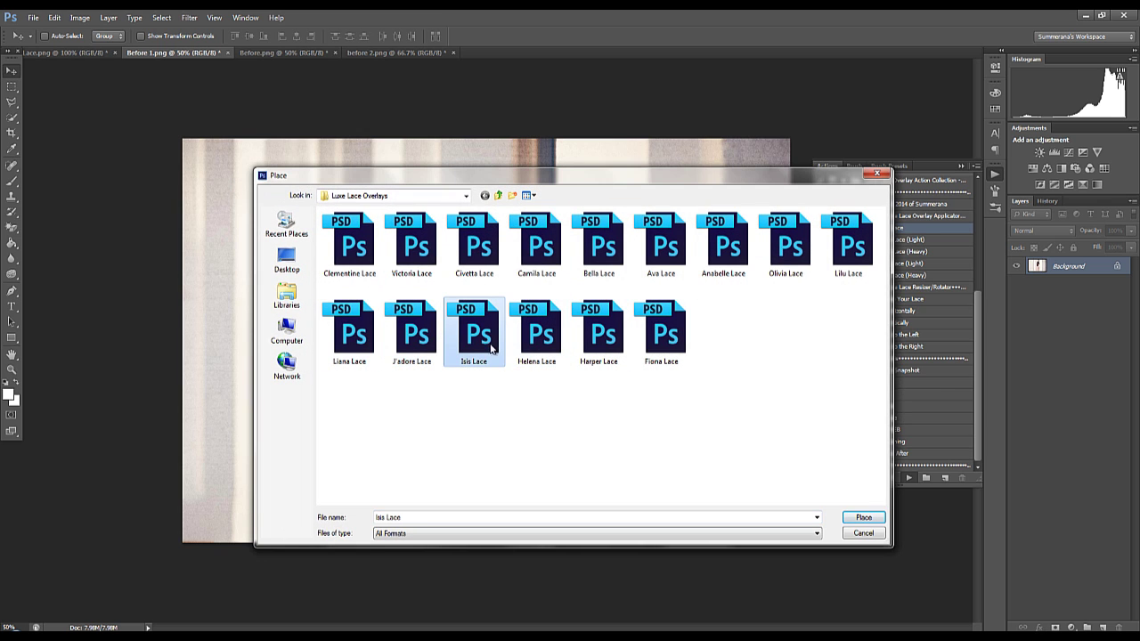
pyautogui.click(539, 345)
pyautogui.click(859, 519)
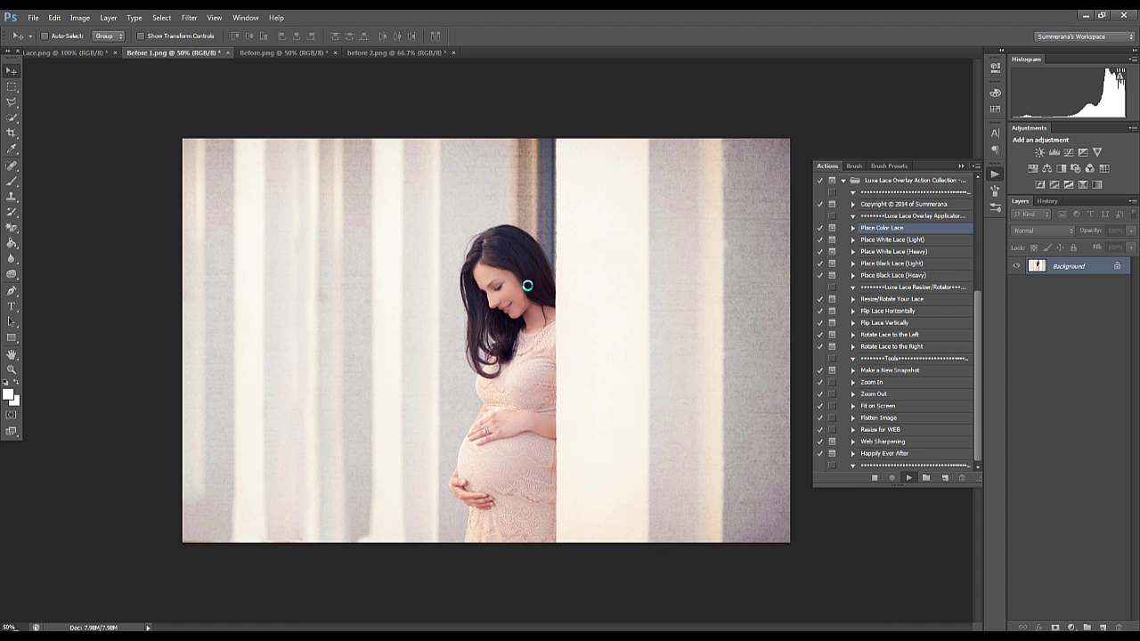
pyautogui.moveTo(501, 240); pyautogui.dragTo(352, 234)
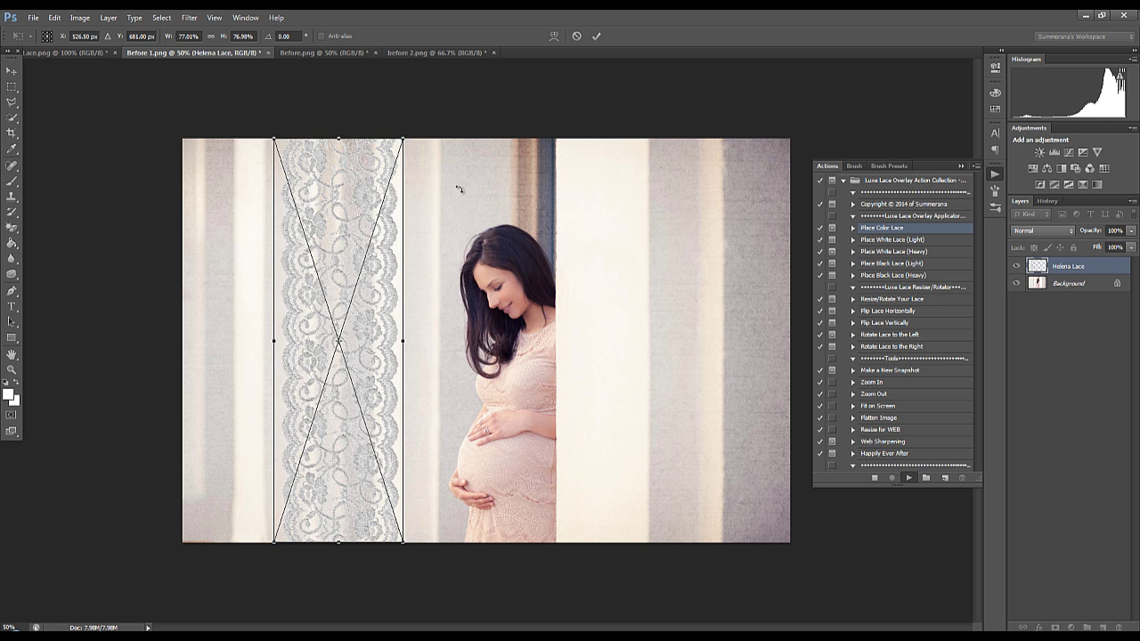
# Cancel that placement, then rerun Place Color Lace and place Helena Lace again
pyautogui.click(576, 36)
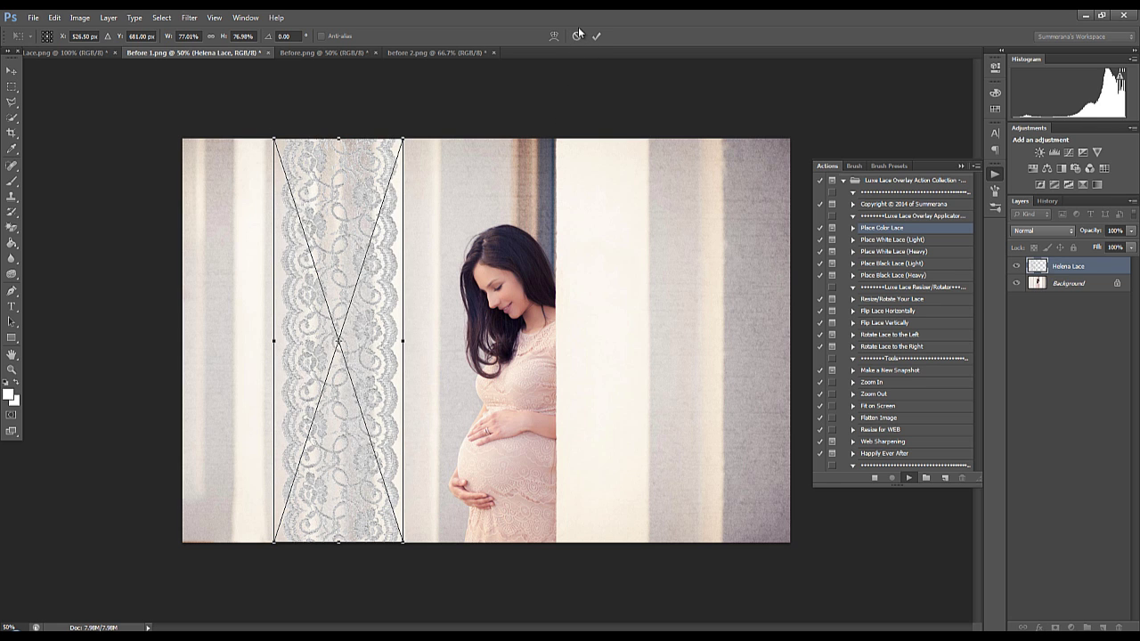
pyautogui.click(909, 478)
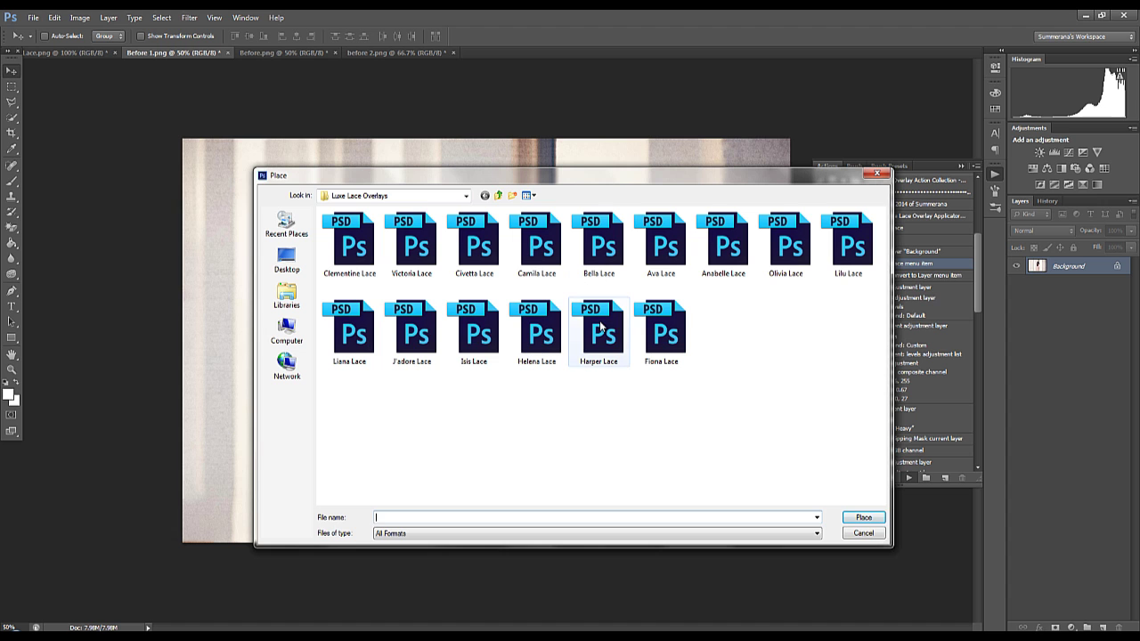
pyautogui.click(536, 331)
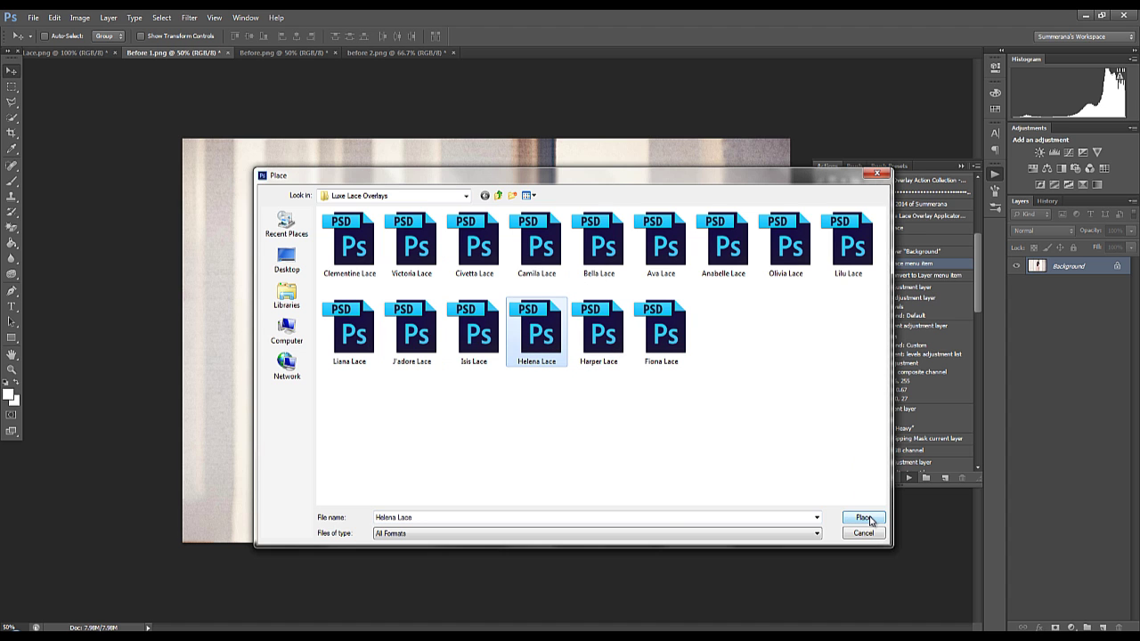
pyautogui.click(862, 518)
# Scale the Helena Lace proportionally to 150.6%, set it along the left edge, and commit
pyautogui.moveTo(523, 289); pyautogui.dragTo(259, 280)
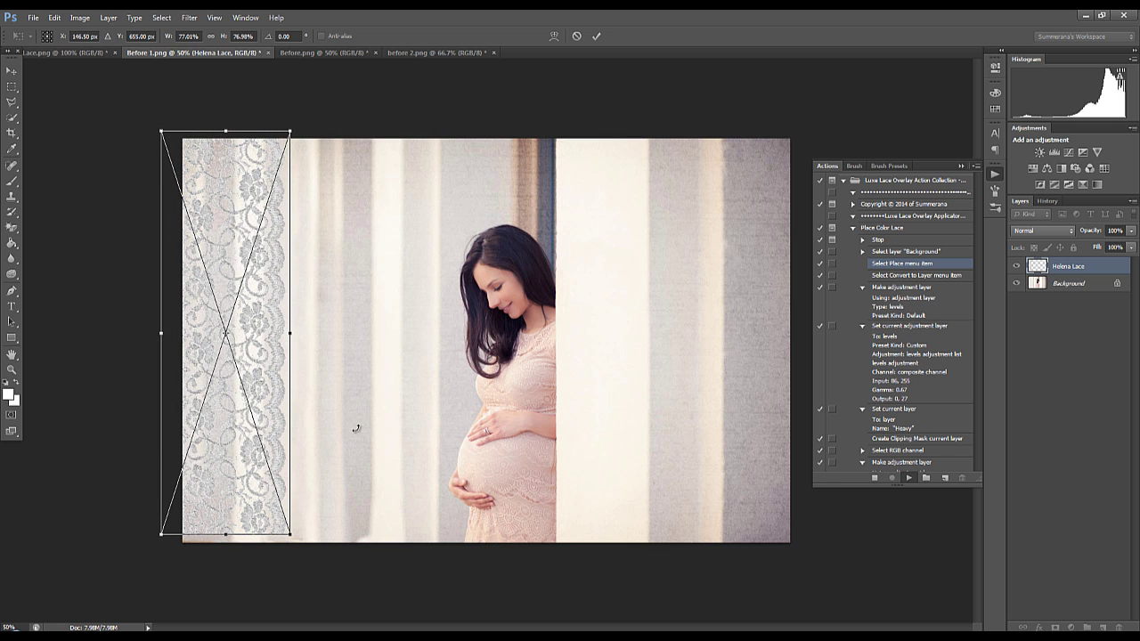
pyautogui.moveTo(253, 354); pyautogui.dragTo(261, 355)
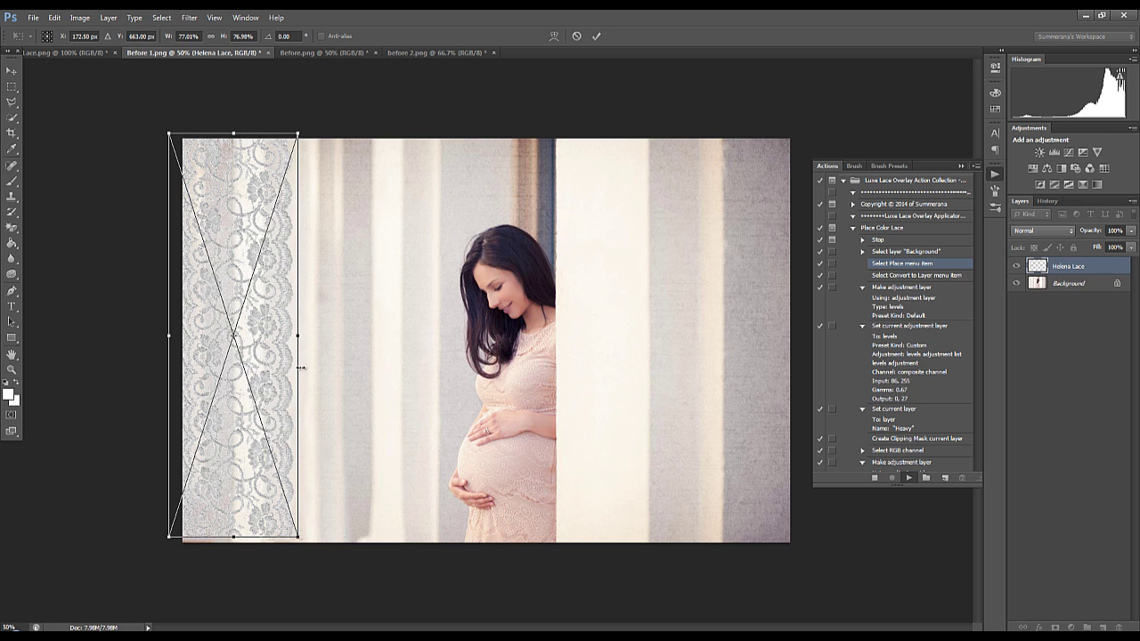
pyautogui.moveTo(282, 353); pyautogui.dragTo(278, 338)
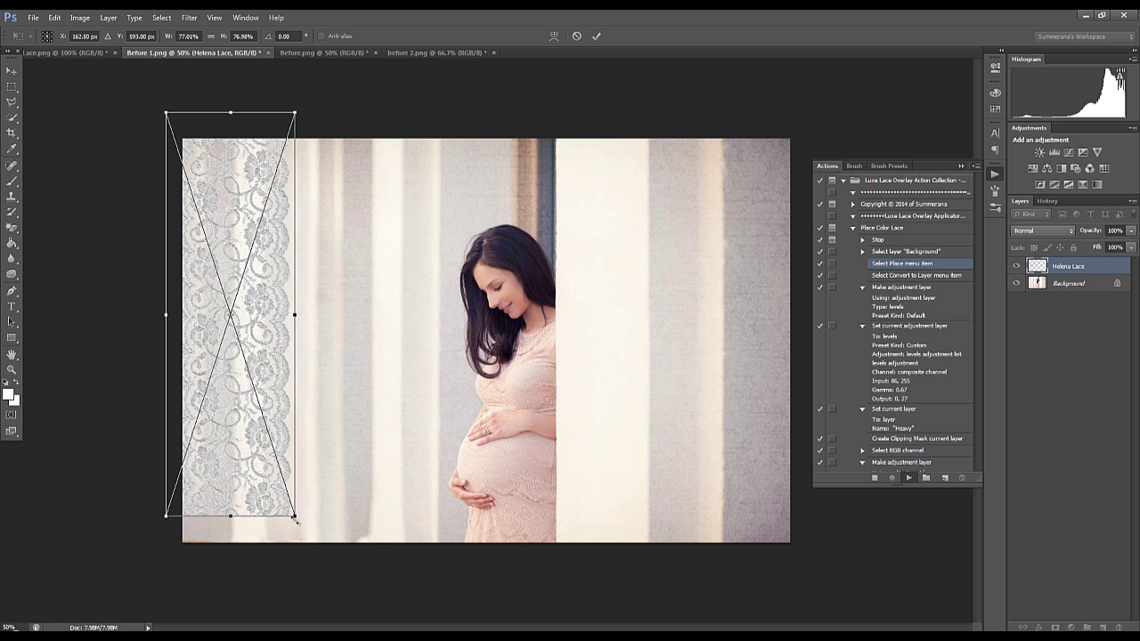
pyautogui.click(211, 37)
pyautogui.moveTo(315, 527); pyautogui.dragTo(361, 637)
pyautogui.moveTo(365, 111); pyautogui.dragTo(415, 10)
pyautogui.moveTo(345, 303); pyautogui.dragTo(610, 317)
pyautogui.moveTo(417, 326); pyautogui.dragTo(310, 319)
pyautogui.click(594, 38)
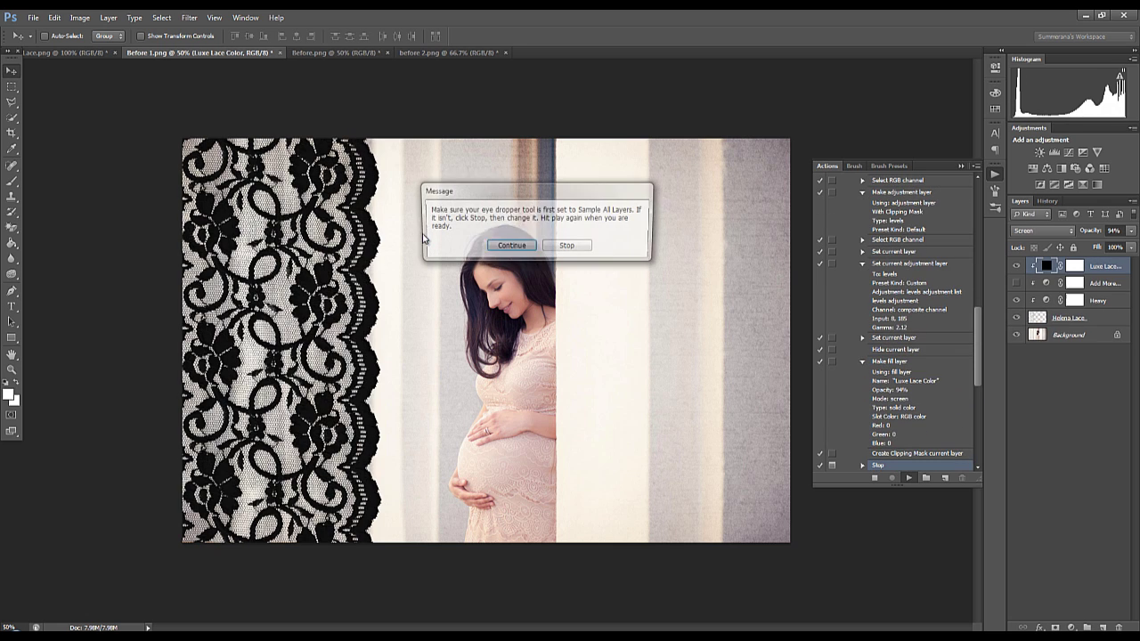
# Sample blush pink #eacec2 from the dress for the Luxe Lace Color fill and finish the action
pyautogui.click(510, 247)
pyautogui.click(511, 247)
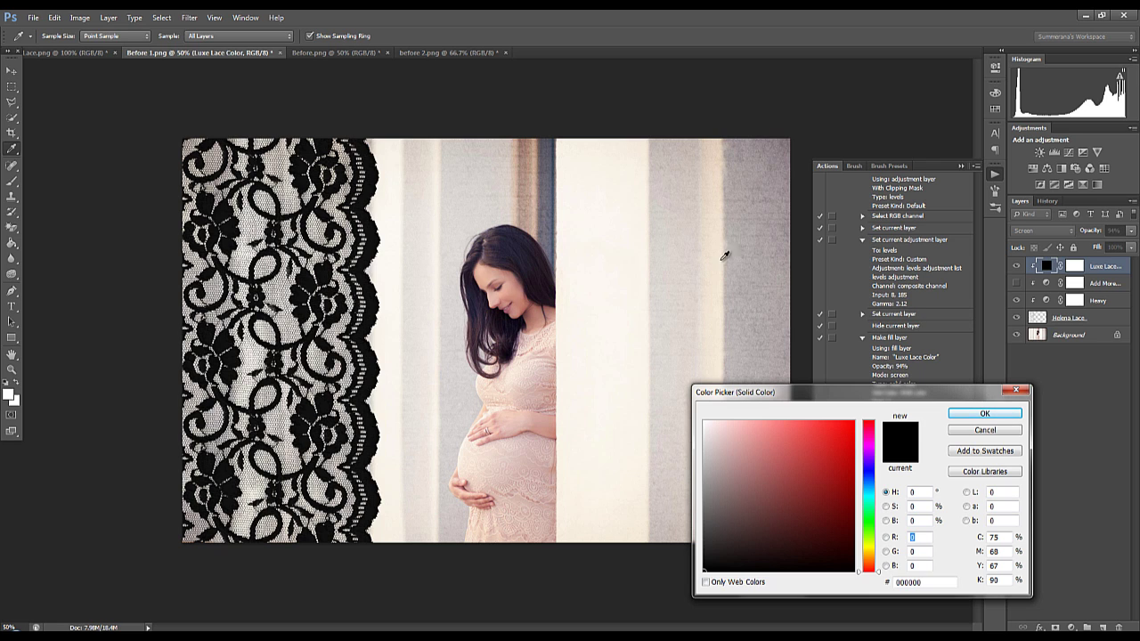
pyautogui.click(541, 356)
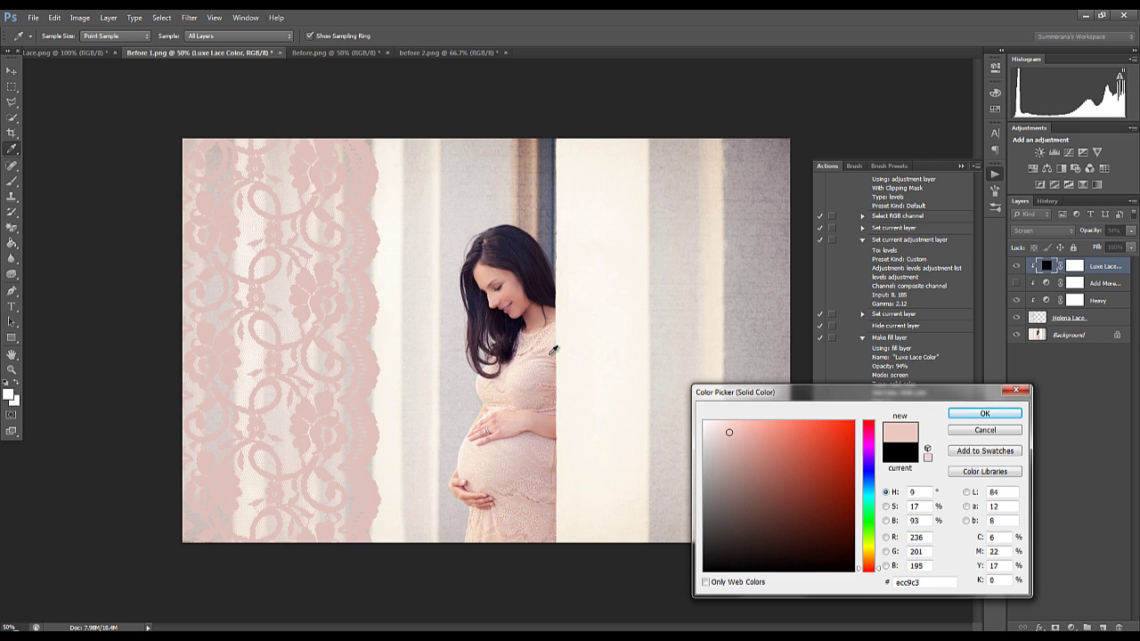
pyautogui.click(512, 268)
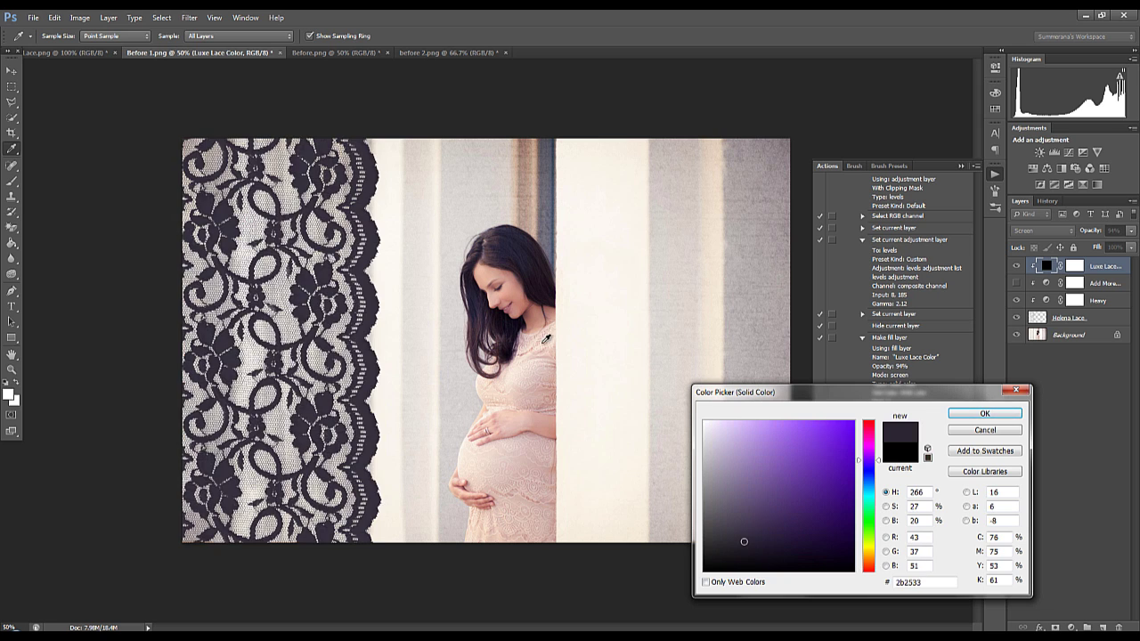
pyautogui.click(530, 368)
pyautogui.click(515, 407)
pyautogui.click(546, 352)
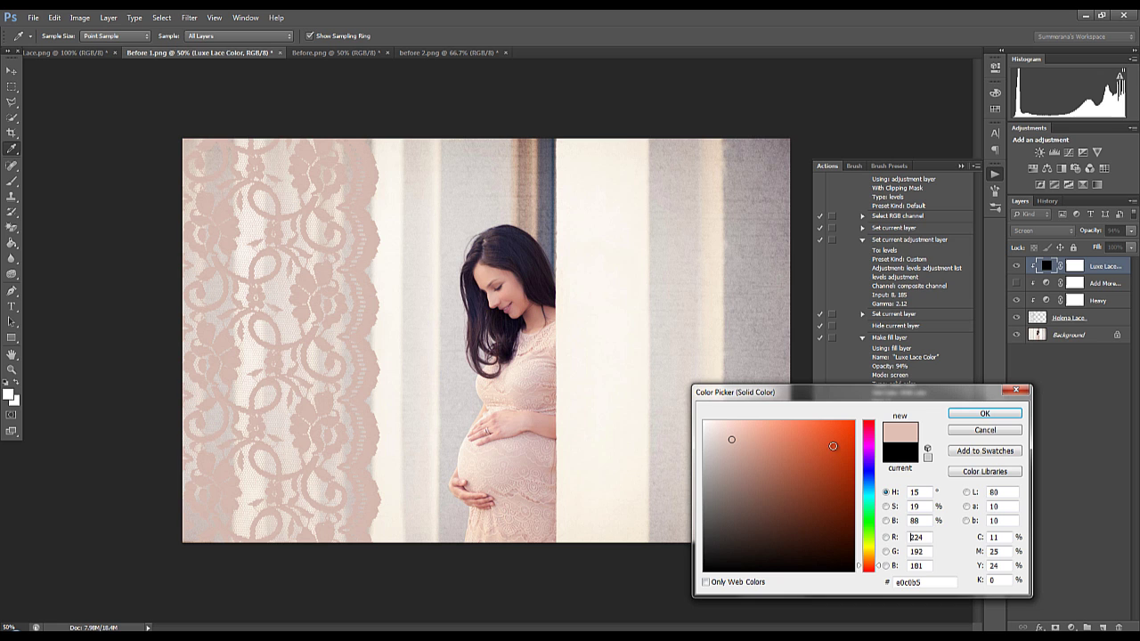
pyautogui.click(548, 355)
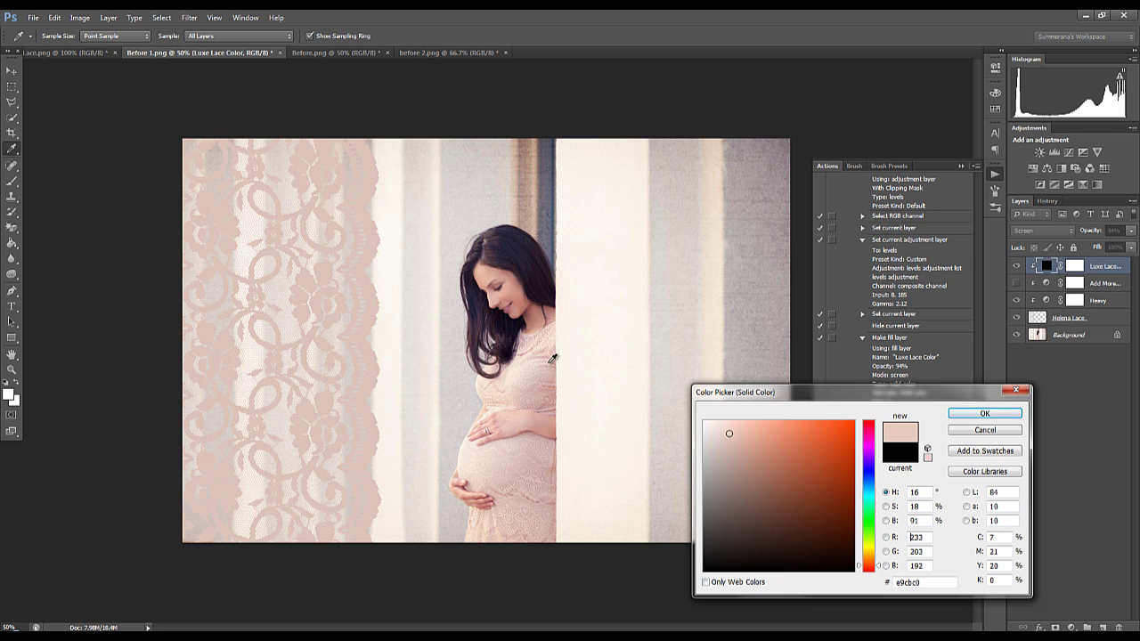
pyautogui.moveTo(548, 357); pyautogui.dragTo(550, 349)
pyautogui.click(551, 349)
pyautogui.click(962, 414)
pyautogui.click(543, 264)
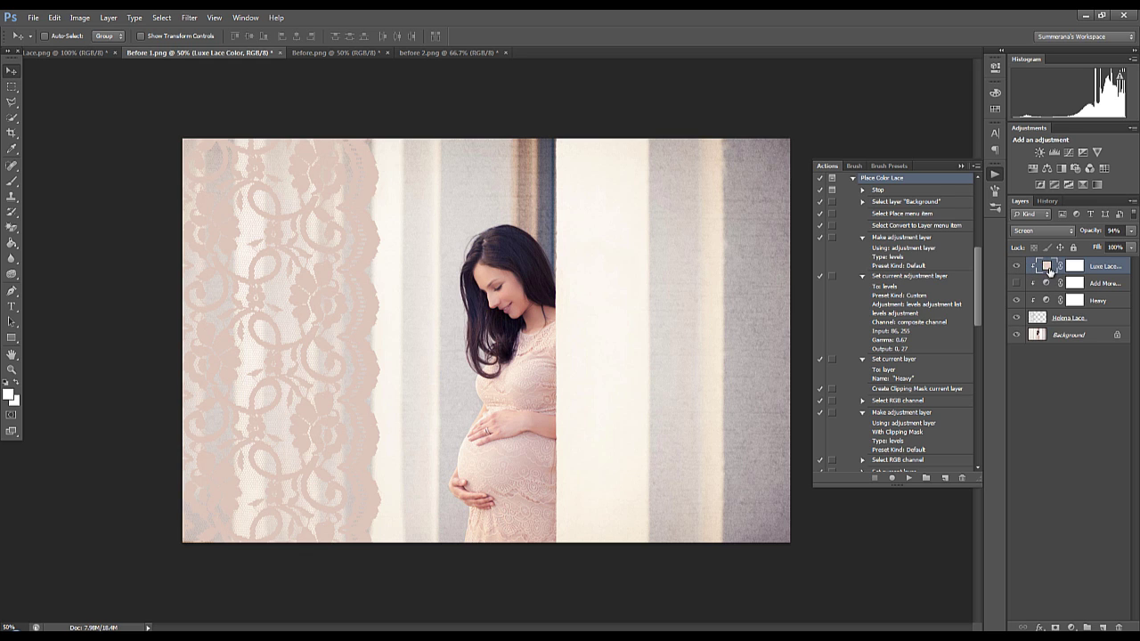
# Set the Add More Texture layer's opacity to 100%, then select the Helena Lace layer
pyautogui.doubleClick(1046, 268)
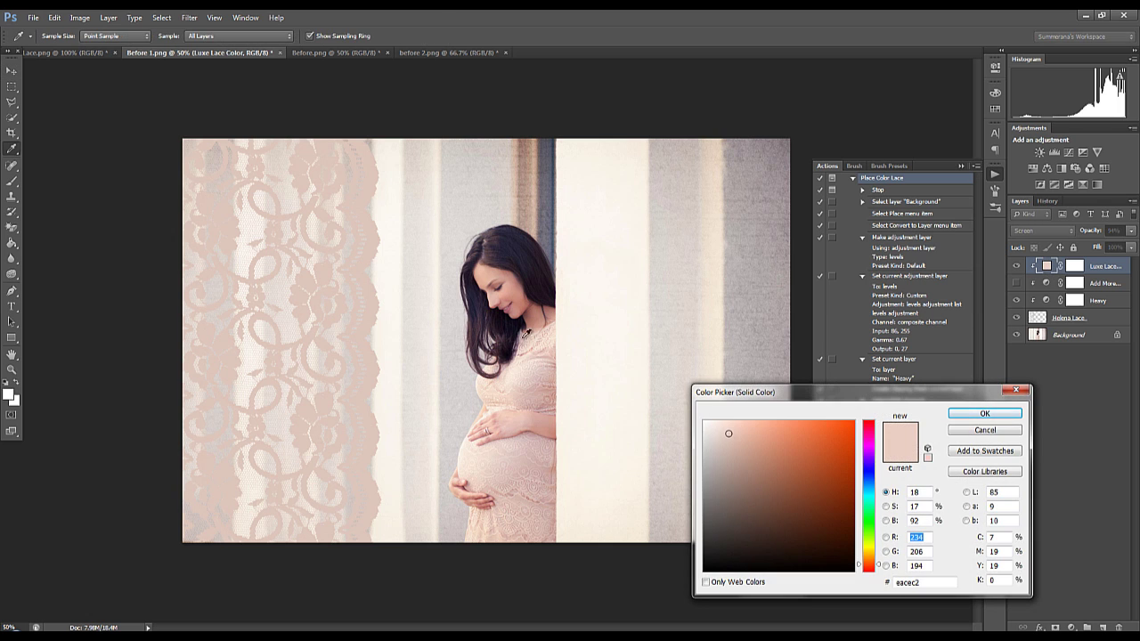
pyautogui.press('Escape')
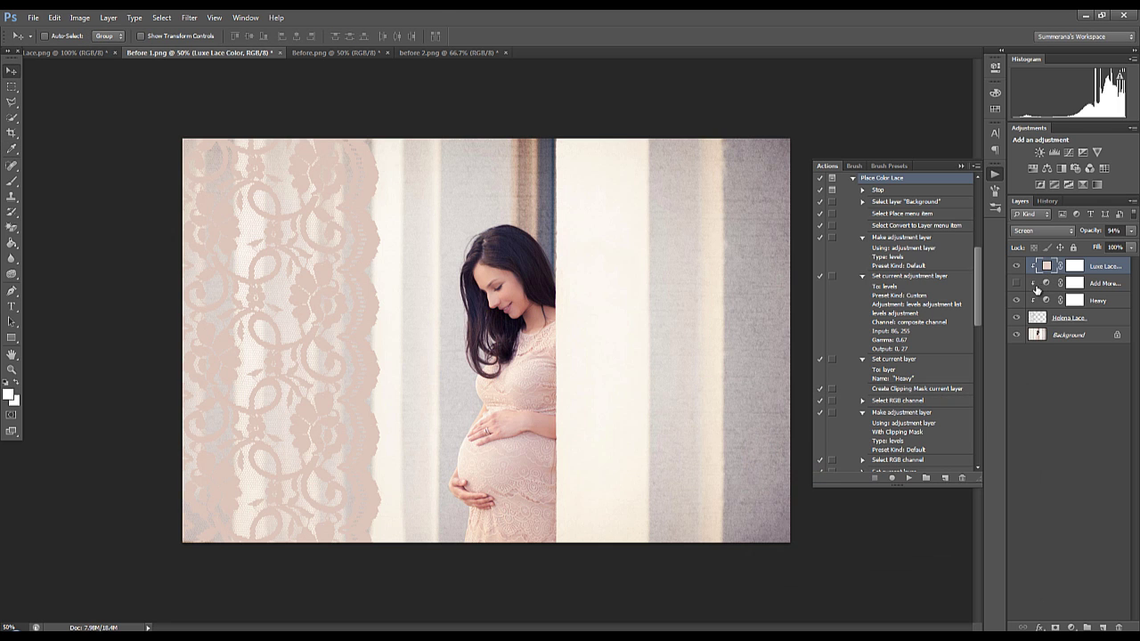
pyautogui.click(1095, 303)
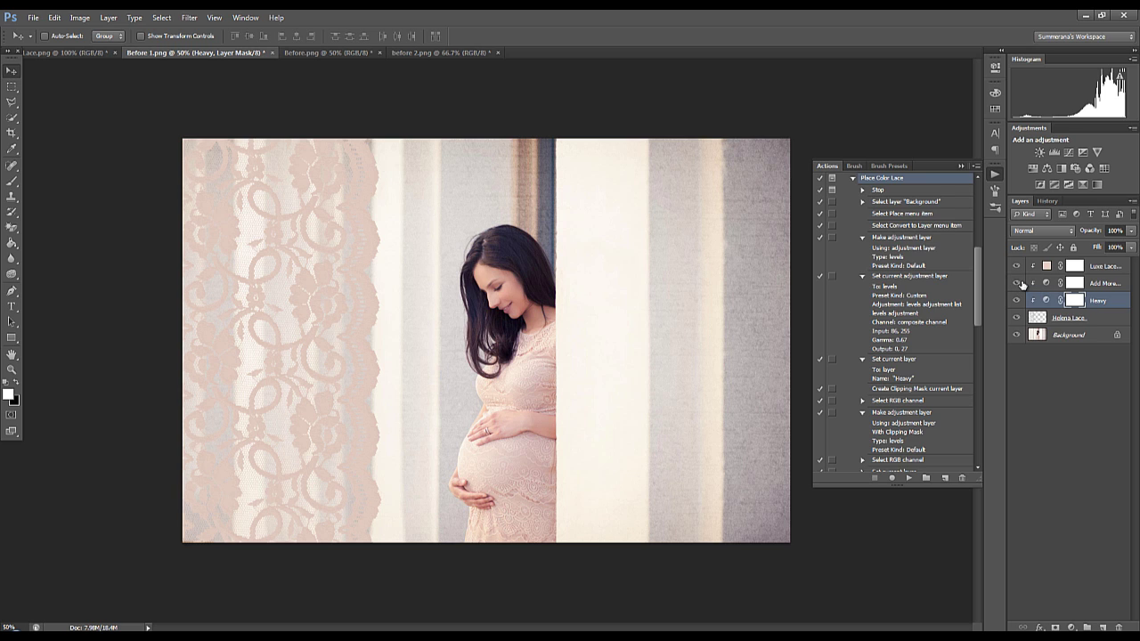
pyautogui.click(1108, 283)
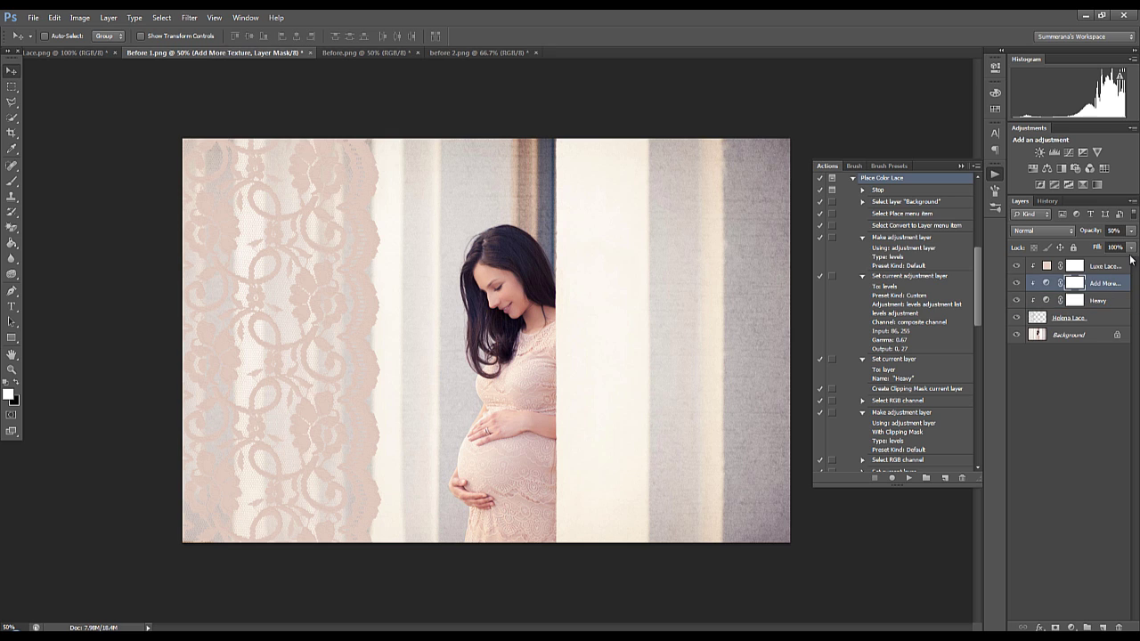
pyautogui.click(1132, 233)
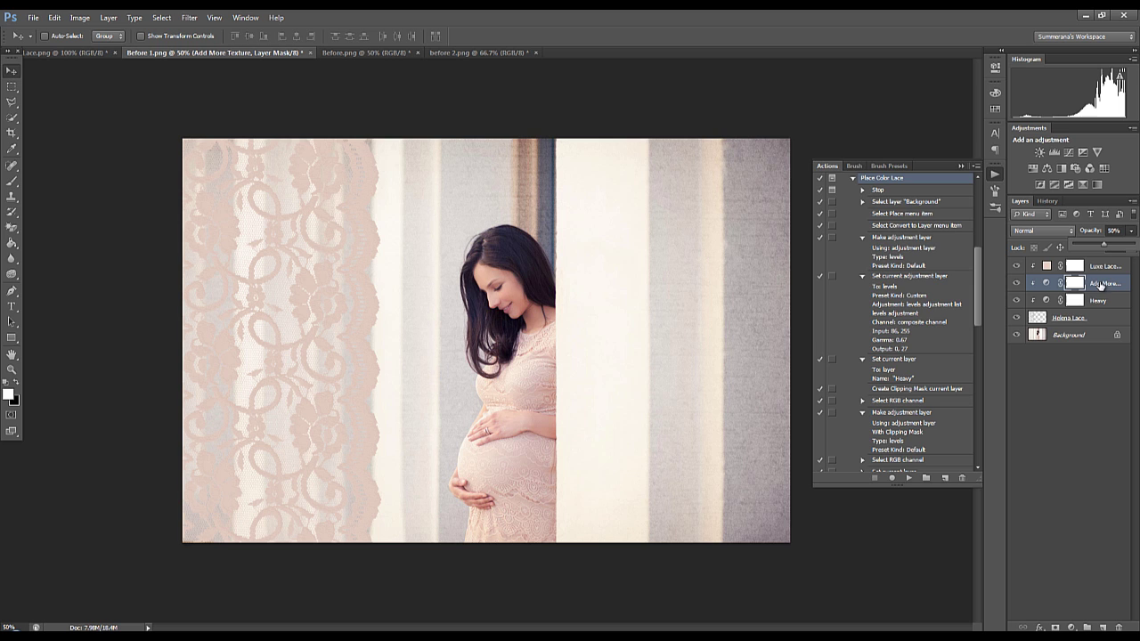
pyautogui.moveTo(1104, 246); pyautogui.dragTo(1136, 253)
pyautogui.click(1037, 328)
pyautogui.click(1038, 318)
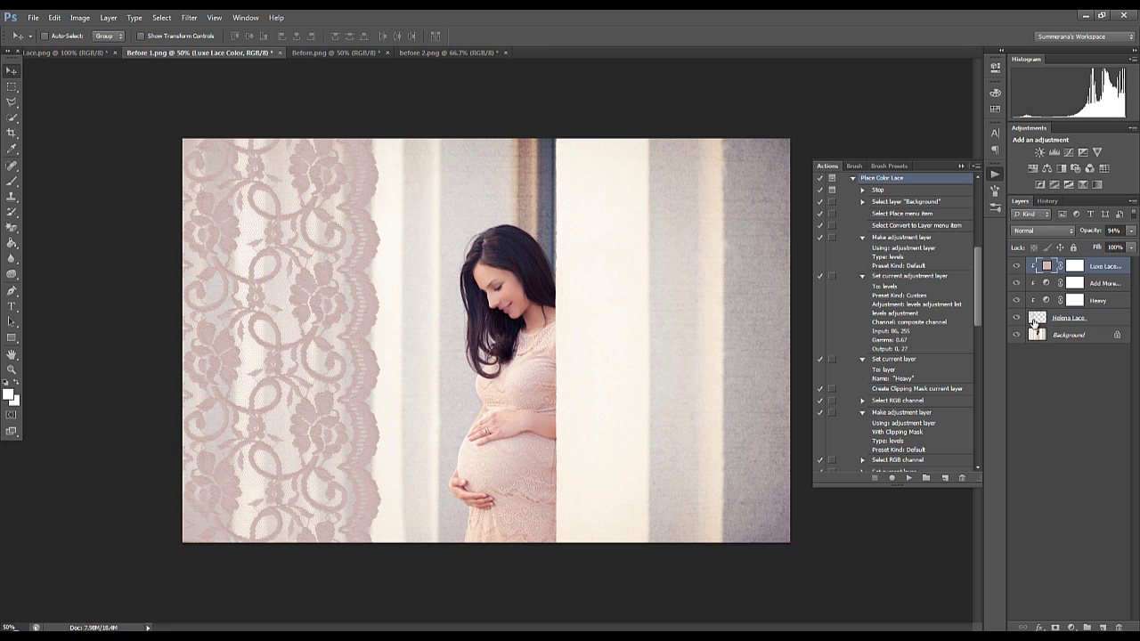
# Flip the Helena Lace horizontally with the Flip Lace Horizontally action
pyautogui.click(1033, 320)
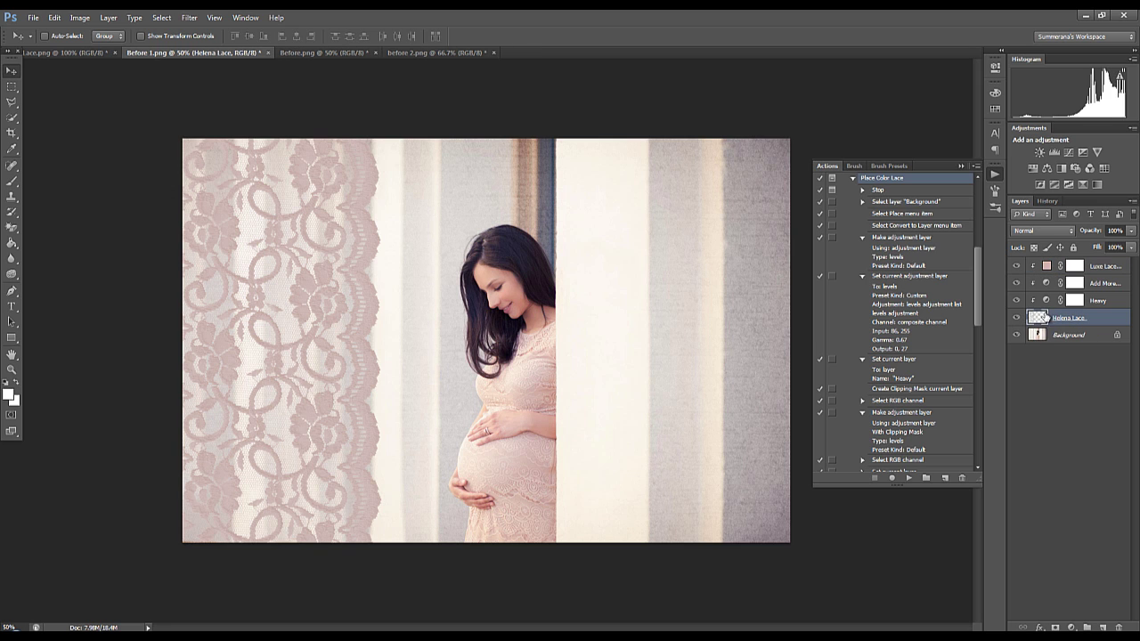
pyautogui.click(852, 179)
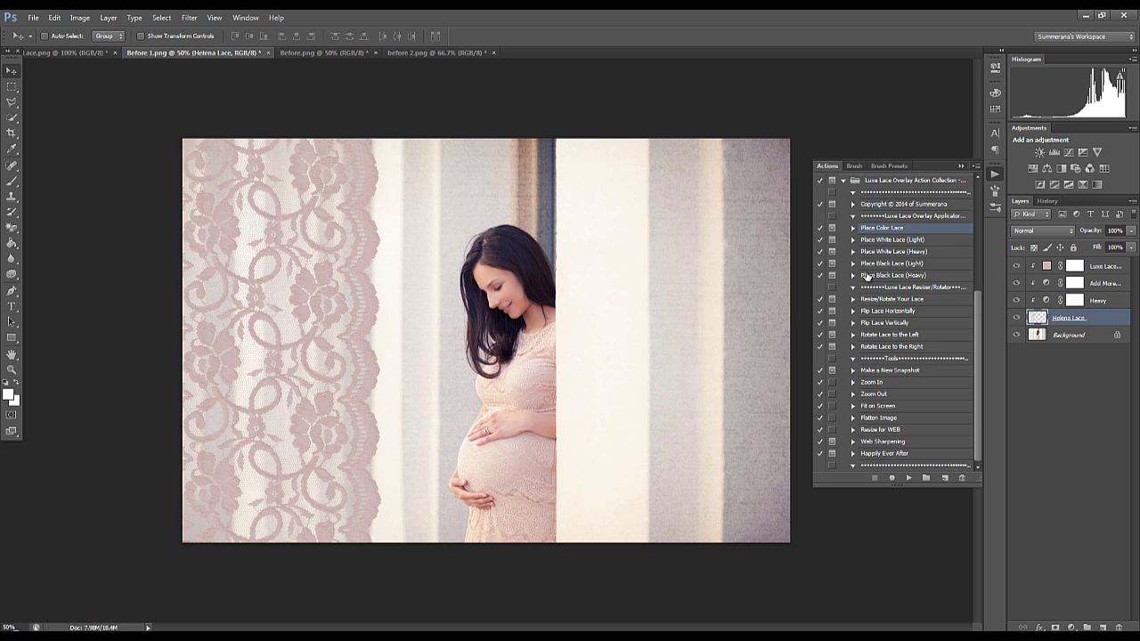
pyautogui.click(883, 301)
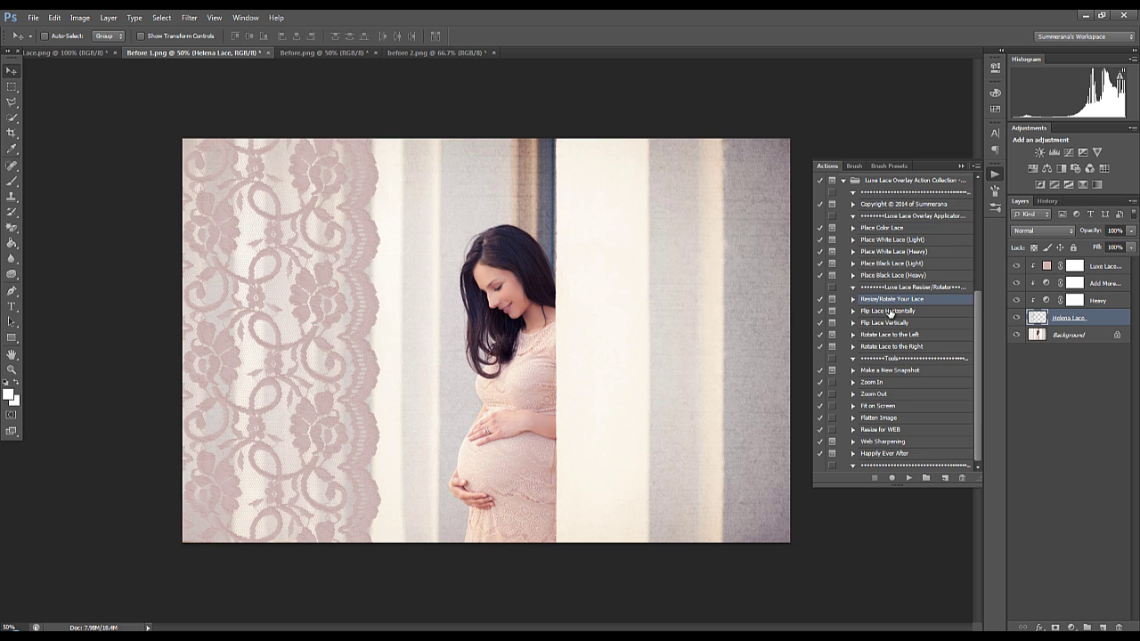
pyautogui.click(888, 312)
pyautogui.click(890, 325)
pyautogui.click(888, 313)
pyautogui.click(908, 477)
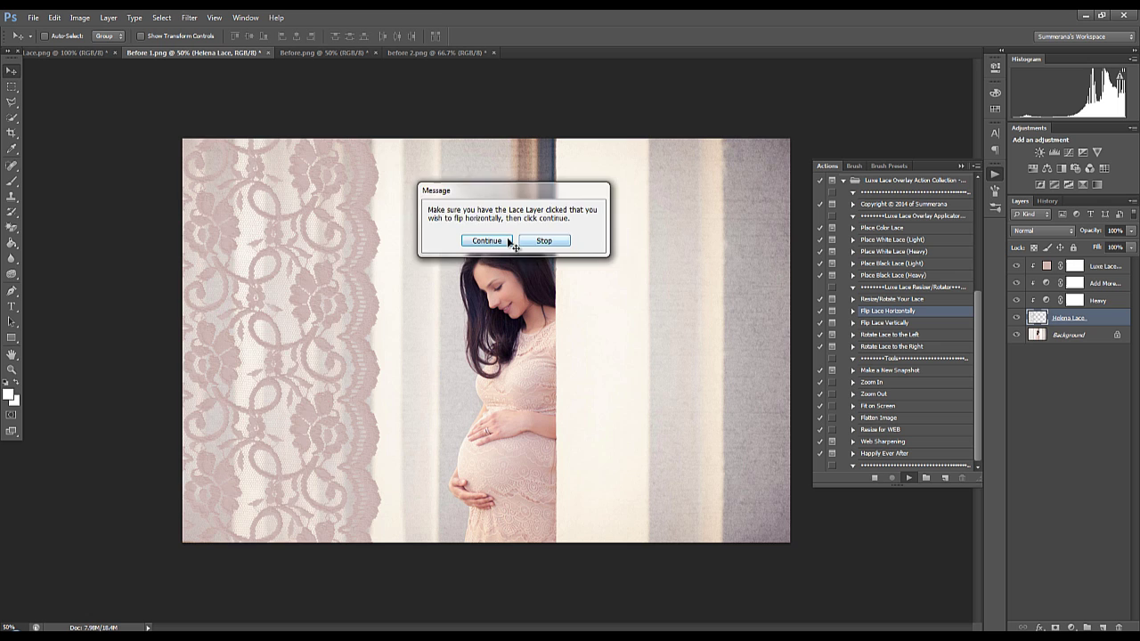
pyautogui.click(486, 240)
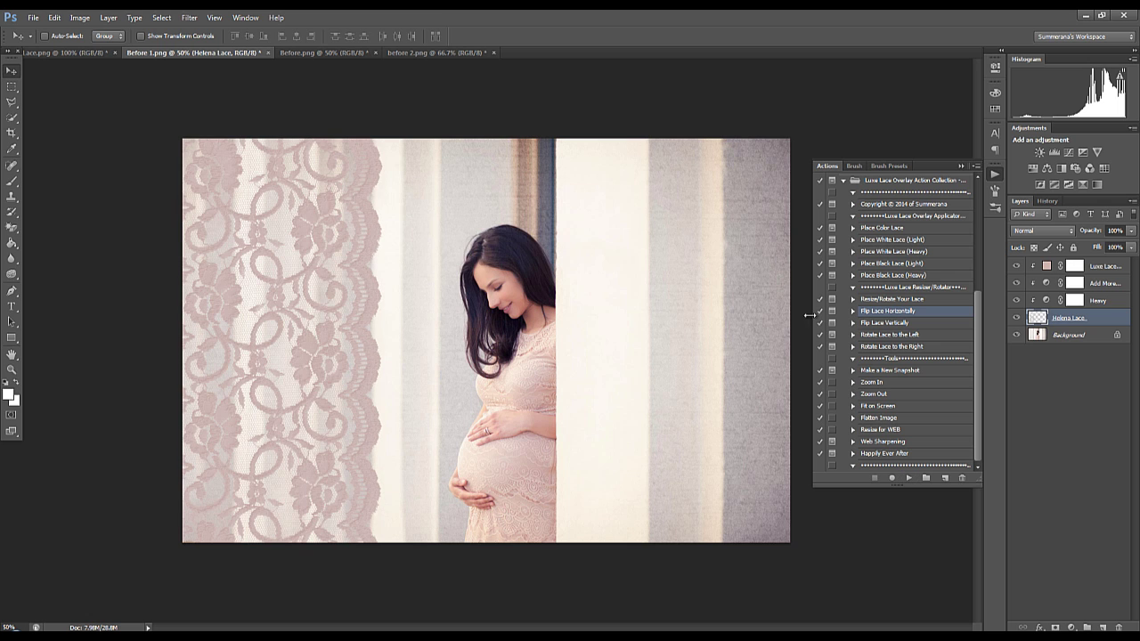
# Rotate the lace left so it runs sideways, and move it to the bottom edge
pyautogui.click(889, 335)
pyautogui.click(909, 478)
pyautogui.click(486, 240)
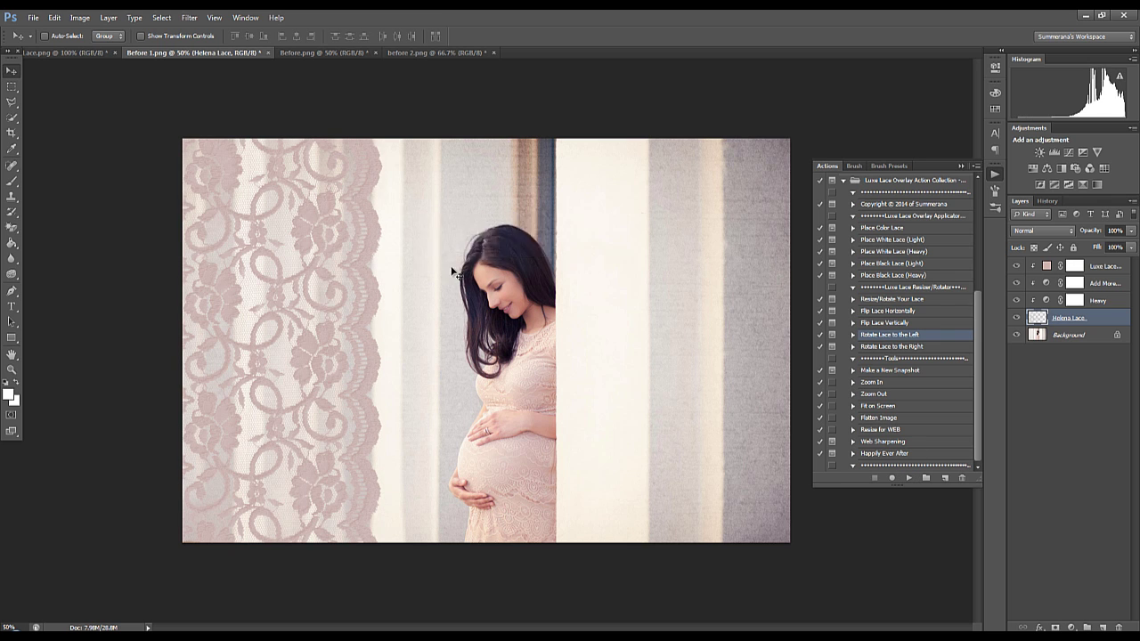
pyautogui.moveTo(575, 546); pyautogui.dragTo(561, 374)
pyautogui.moveTo(523, 119); pyautogui.dragTo(552, 338)
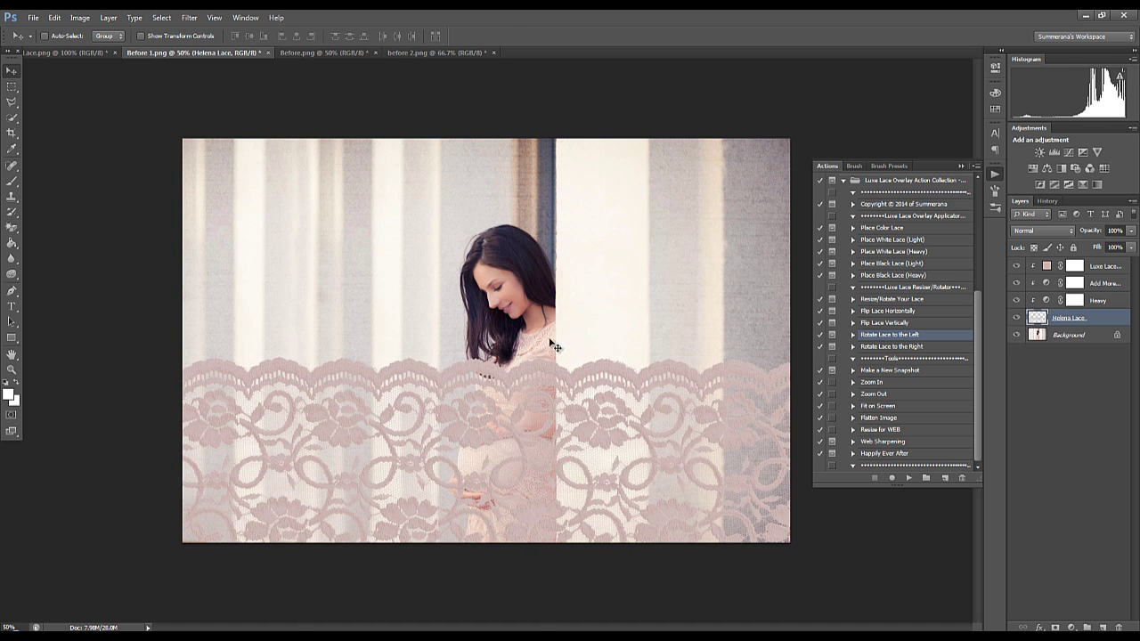
pyautogui.moveTo(553, 392); pyautogui.dragTo(562, 450)
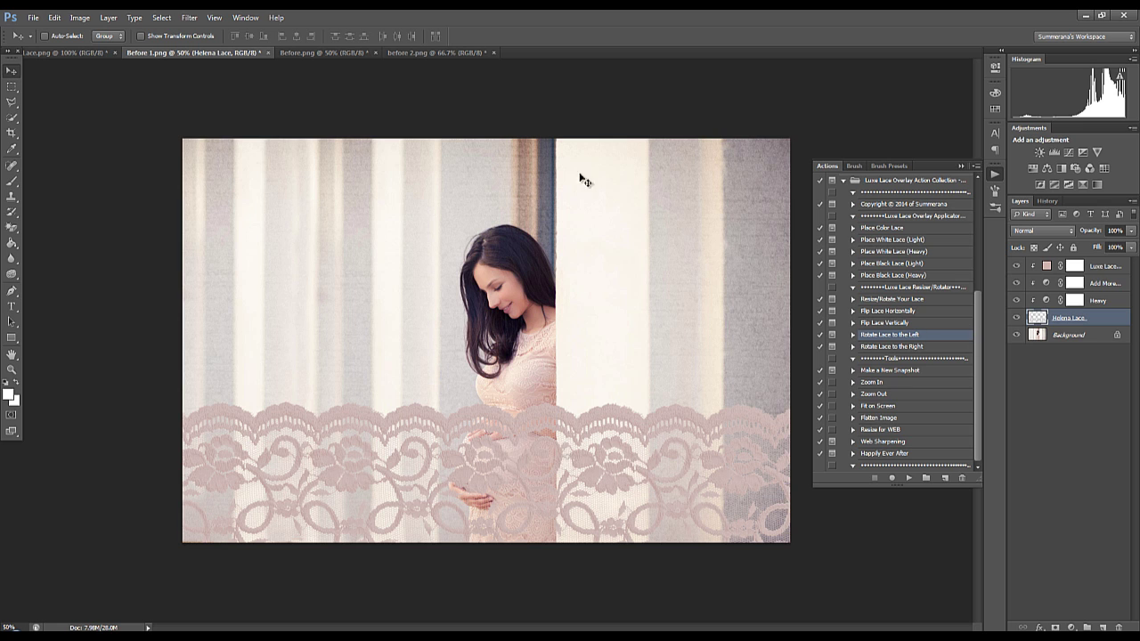
# Rotate the lace right to stand upright again and slide it to the left edge
pyautogui.click(891, 346)
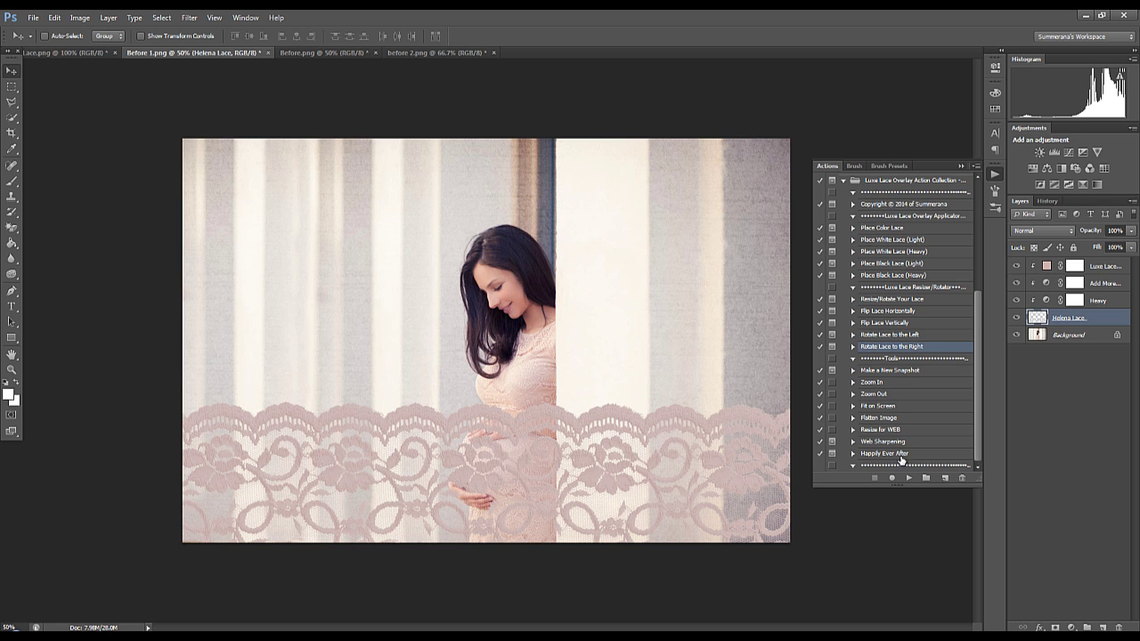
pyautogui.click(908, 478)
pyautogui.click(507, 240)
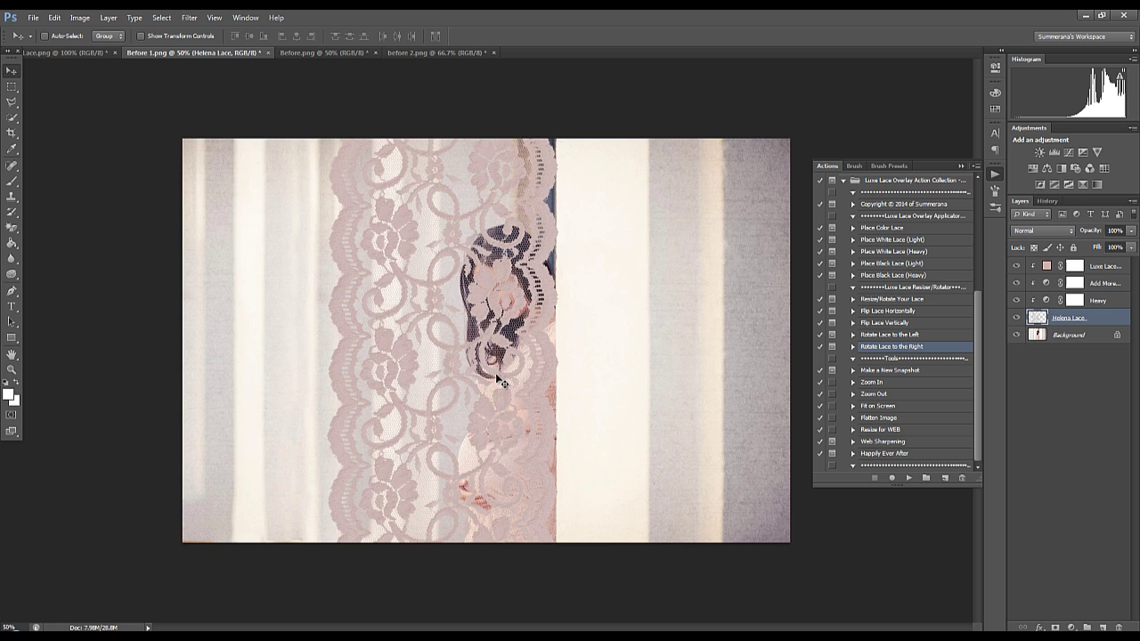
pyautogui.moveTo(495, 373); pyautogui.dragTo(343, 368)
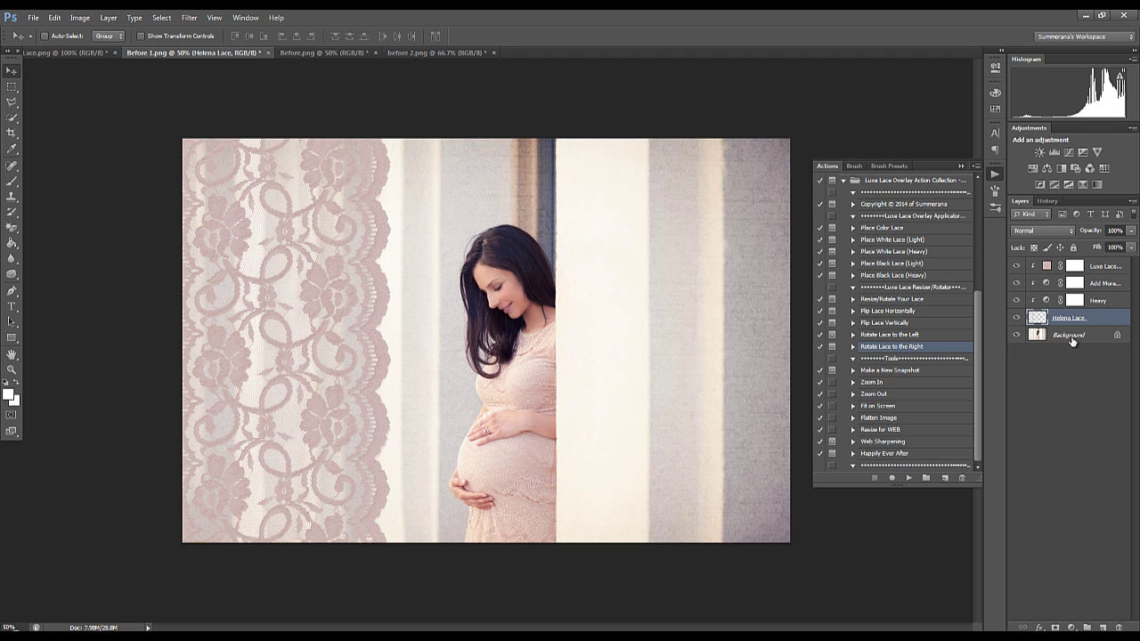
# Duplicate the Helena Lace and its colour layers and move the copy to the right edge
pyautogui.keyDown('shift'); pyautogui.click(1104, 301); pyautogui.keyUp('shift')
pyautogui.keyDown('shift'); pyautogui.click(1105, 284); pyautogui.keyUp('shift')
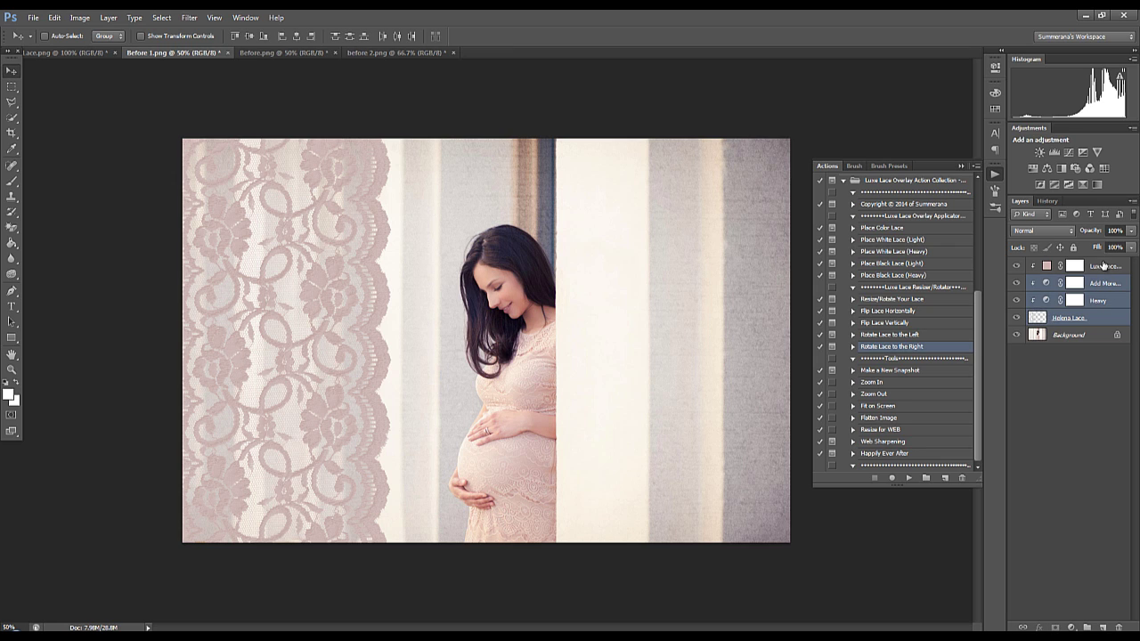
pyautogui.keyDown('shift'); pyautogui.click(1104, 266); pyautogui.keyUp('shift')
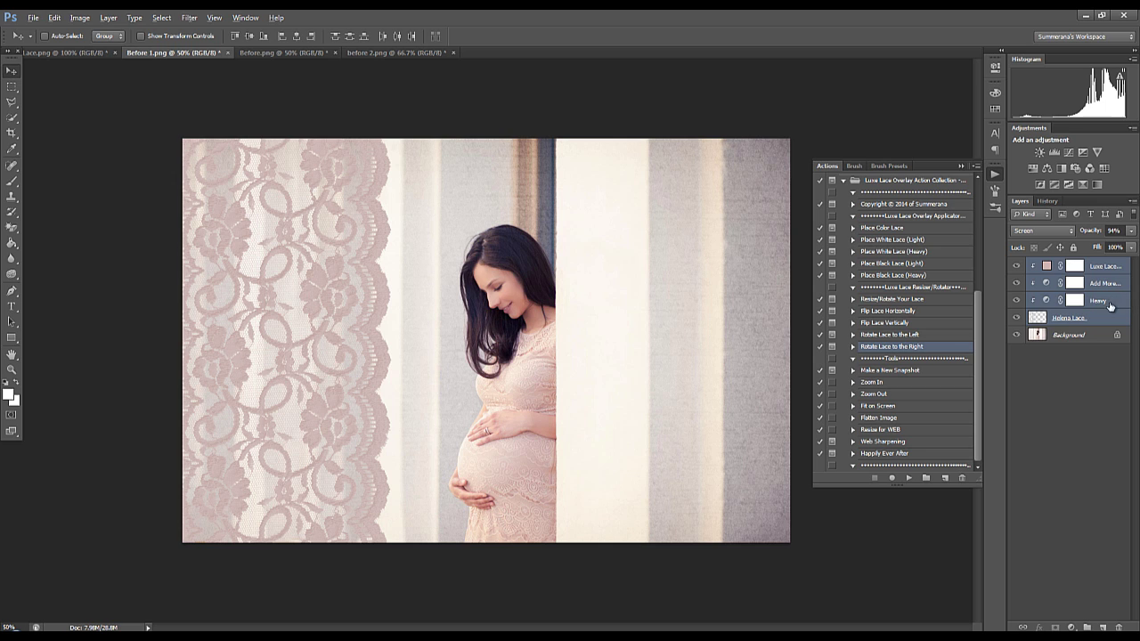
pyautogui.moveTo(1106, 322); pyautogui.dragTo(1097, 266)
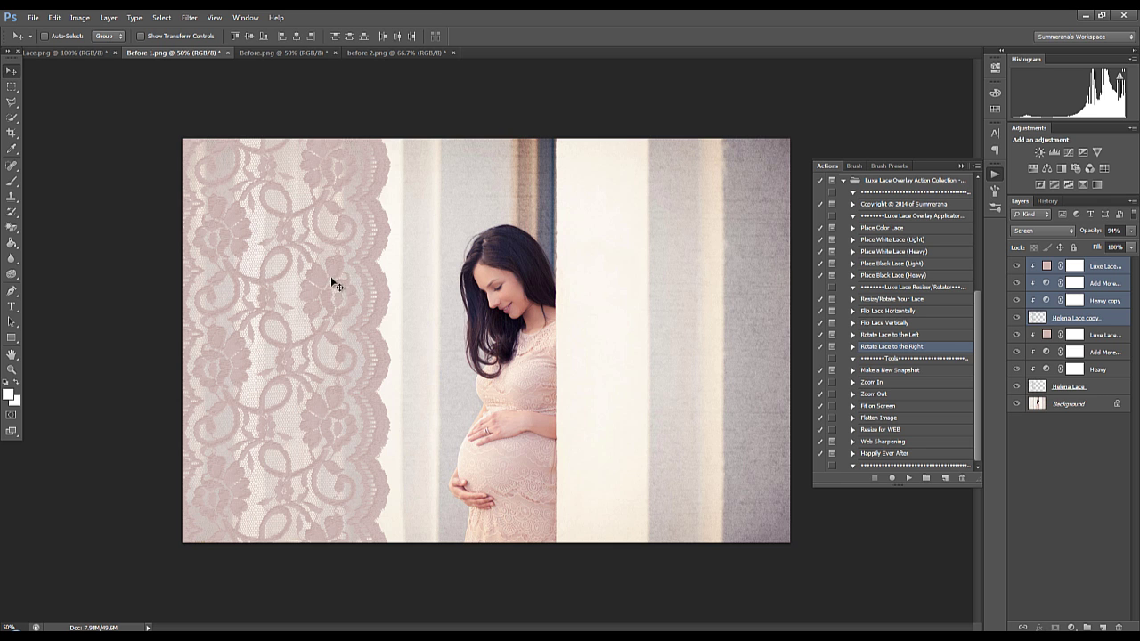
pyautogui.moveTo(331, 282); pyautogui.dragTo(721, 352)
pyautogui.moveTo(767, 417); pyautogui.dragTo(762, 417)
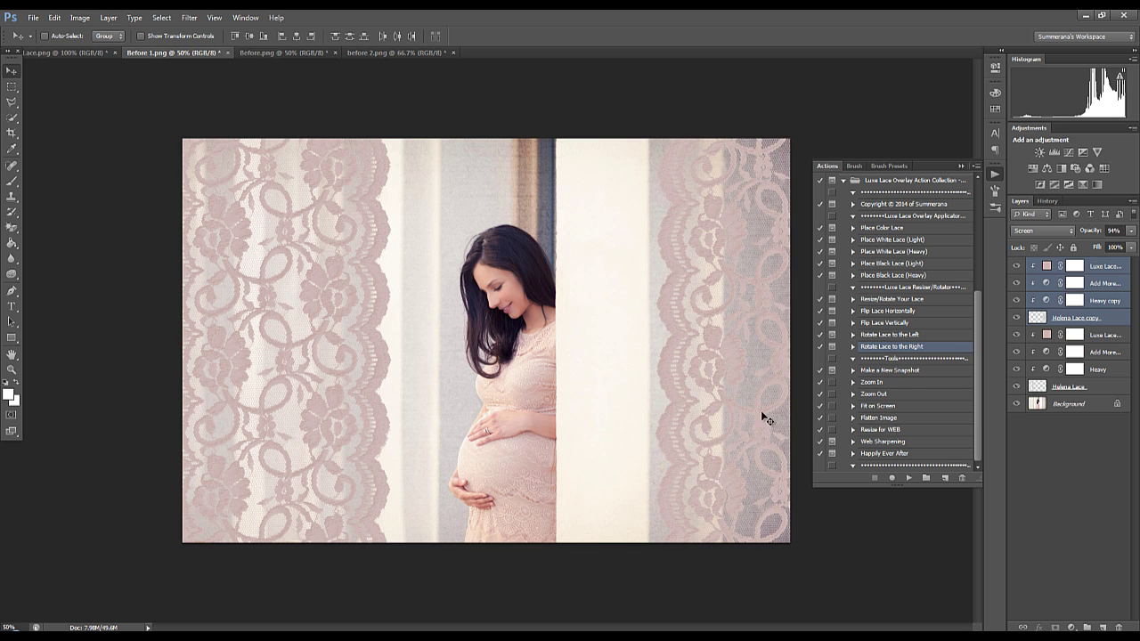
# Toggle the right-hand copy to compare, then delete the duplicate lace layers
pyautogui.click(1017, 302)
pyautogui.click(1017, 303)
pyautogui.click(1017, 317)
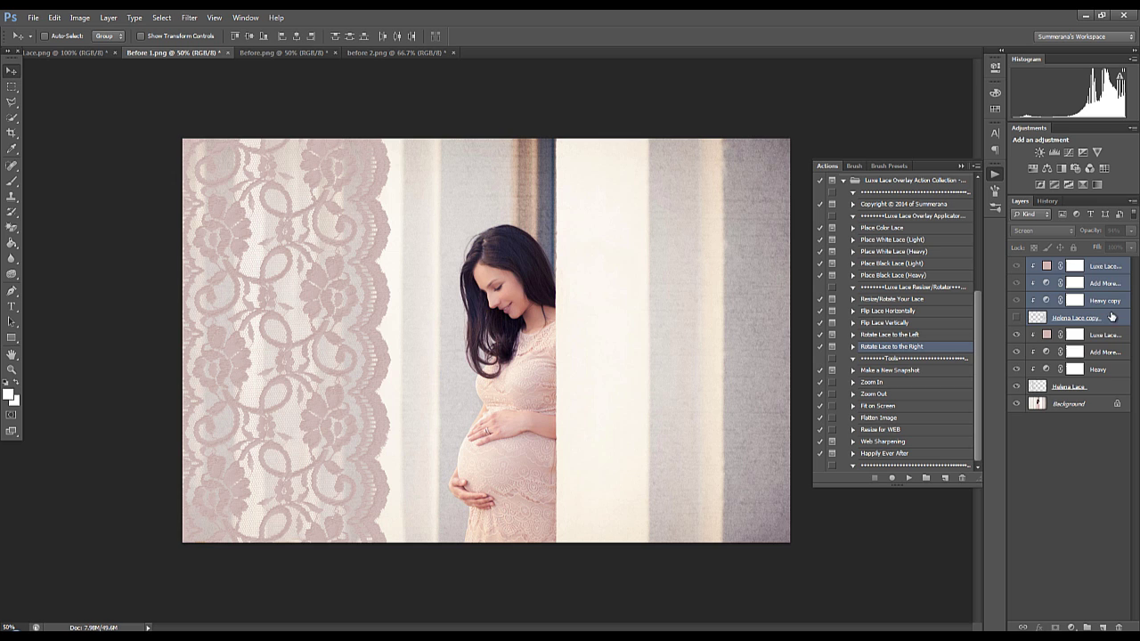
pyautogui.moveTo(1098, 303); pyautogui.dragTo(1119, 628)
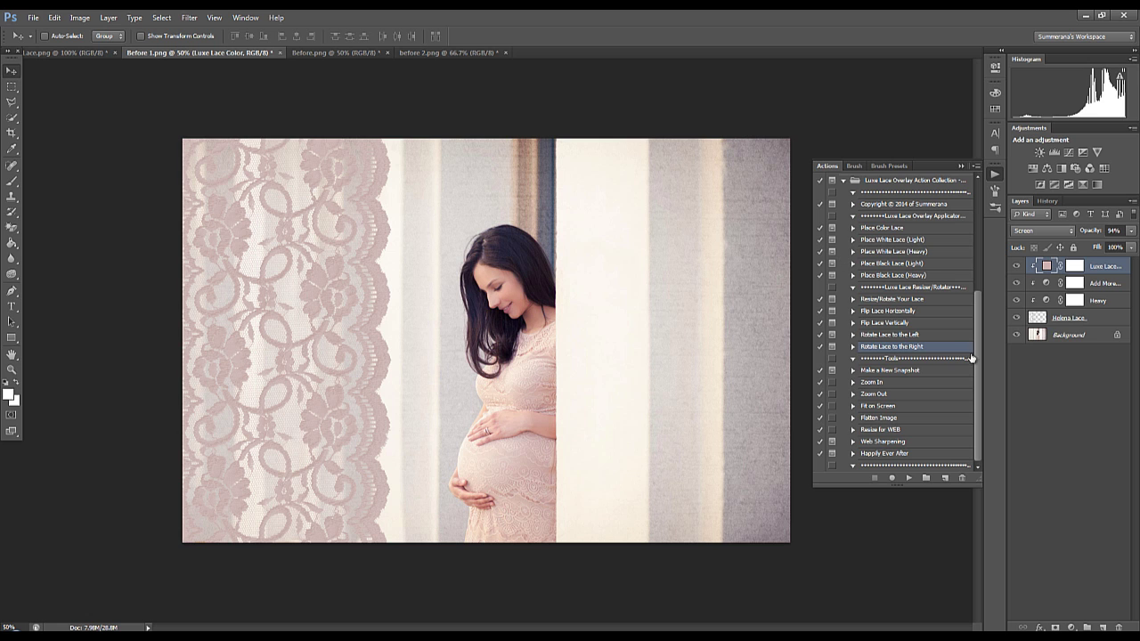
# On Before.png, place a white Helena Lace (Light) strip left of centre over the subject
pyautogui.click(323, 52)
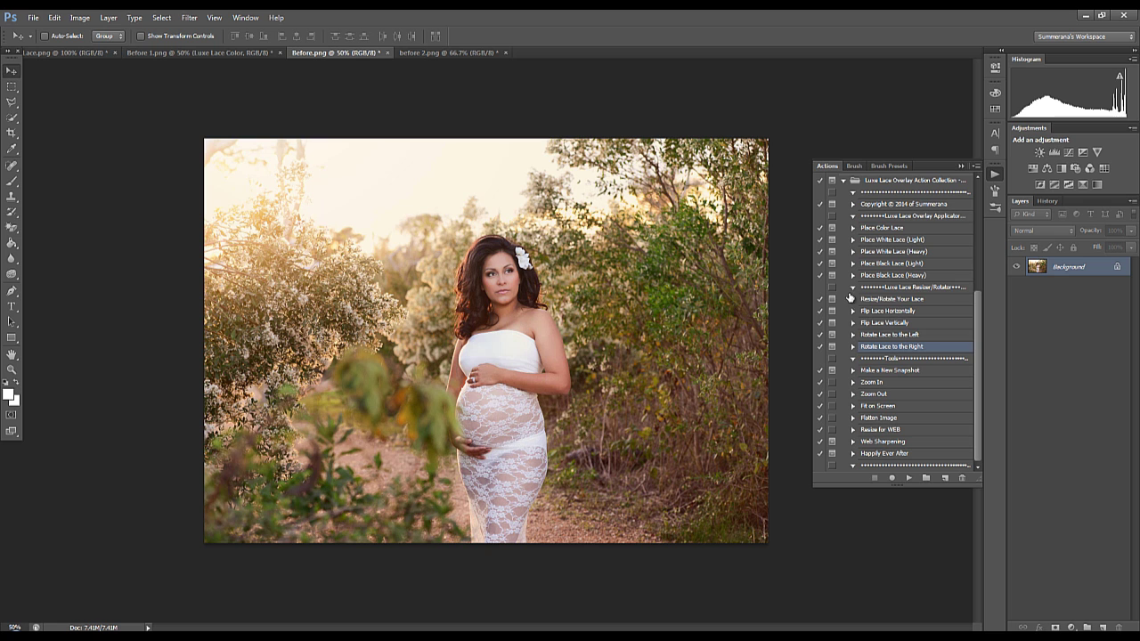
pyautogui.click(893, 240)
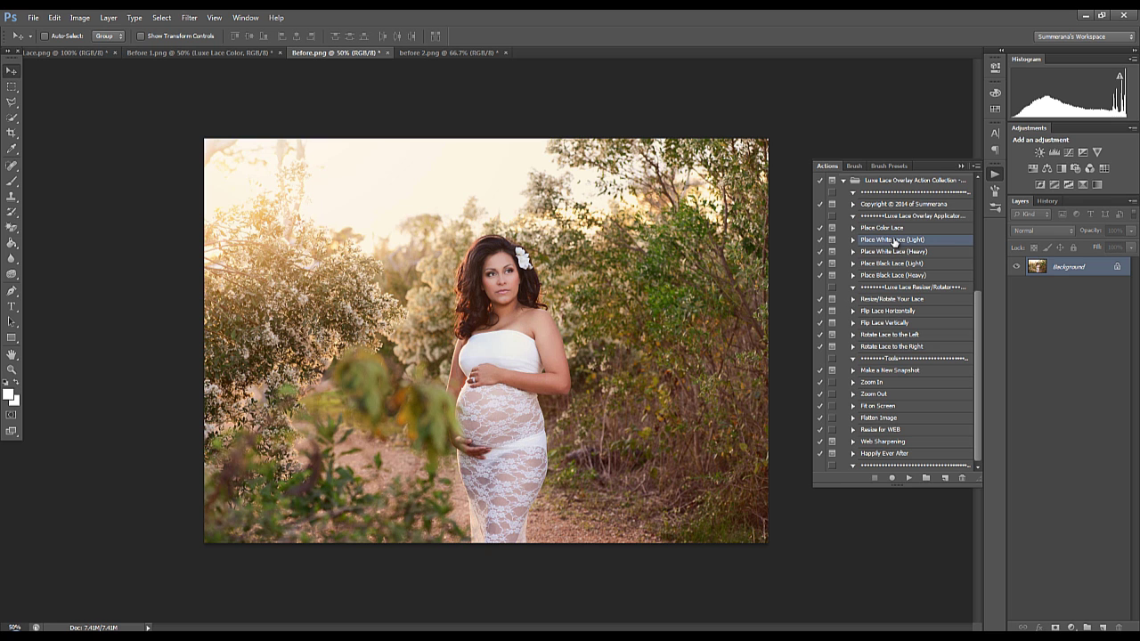
pyautogui.click(908, 478)
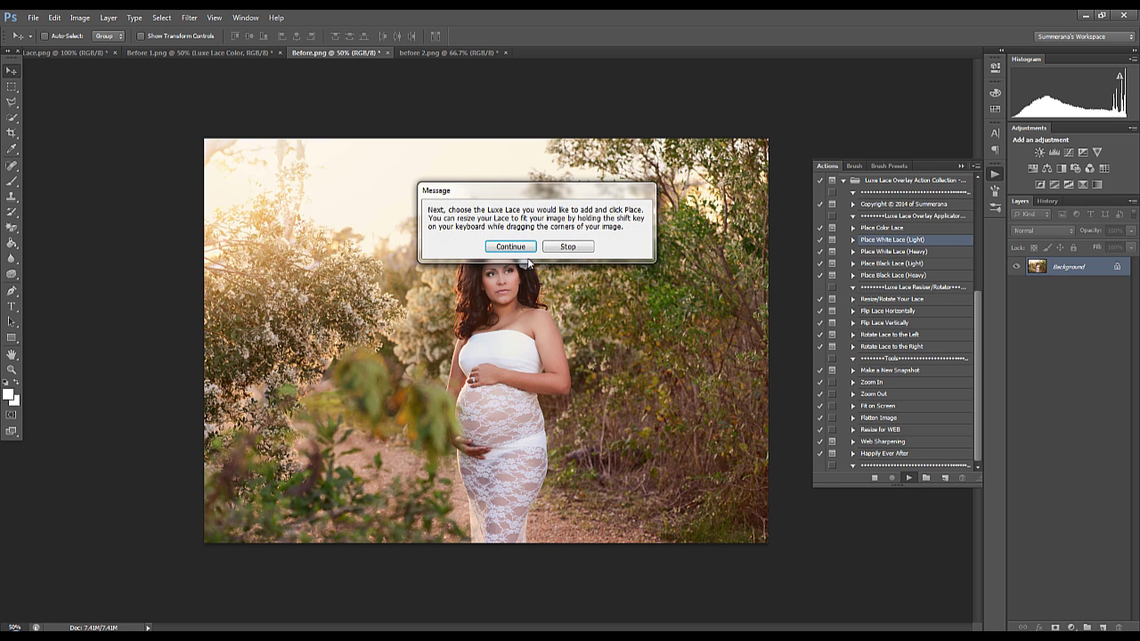
pyautogui.click(522, 249)
pyautogui.click(534, 331)
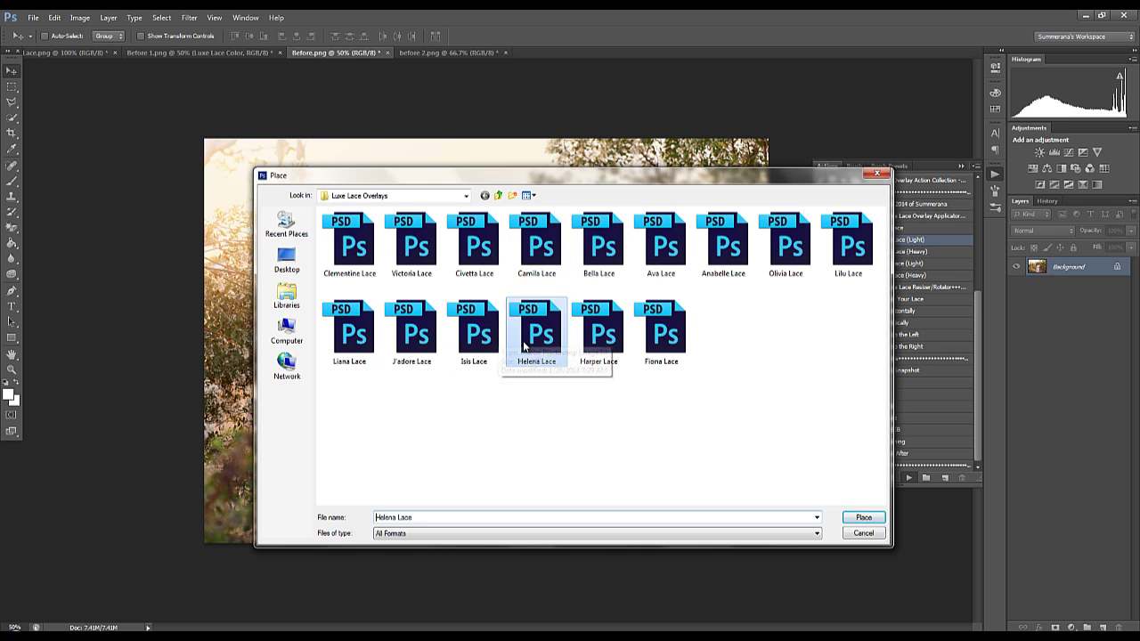
pyautogui.click(863, 518)
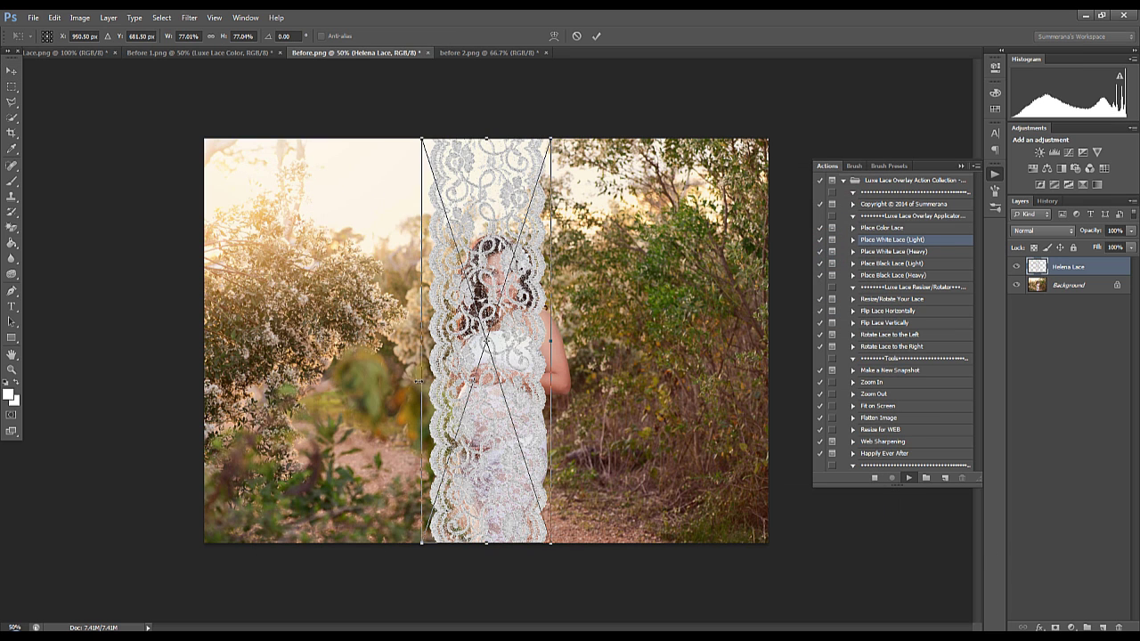
pyautogui.moveTo(520, 346); pyautogui.dragTo(469, 343)
pyautogui.click(597, 35)
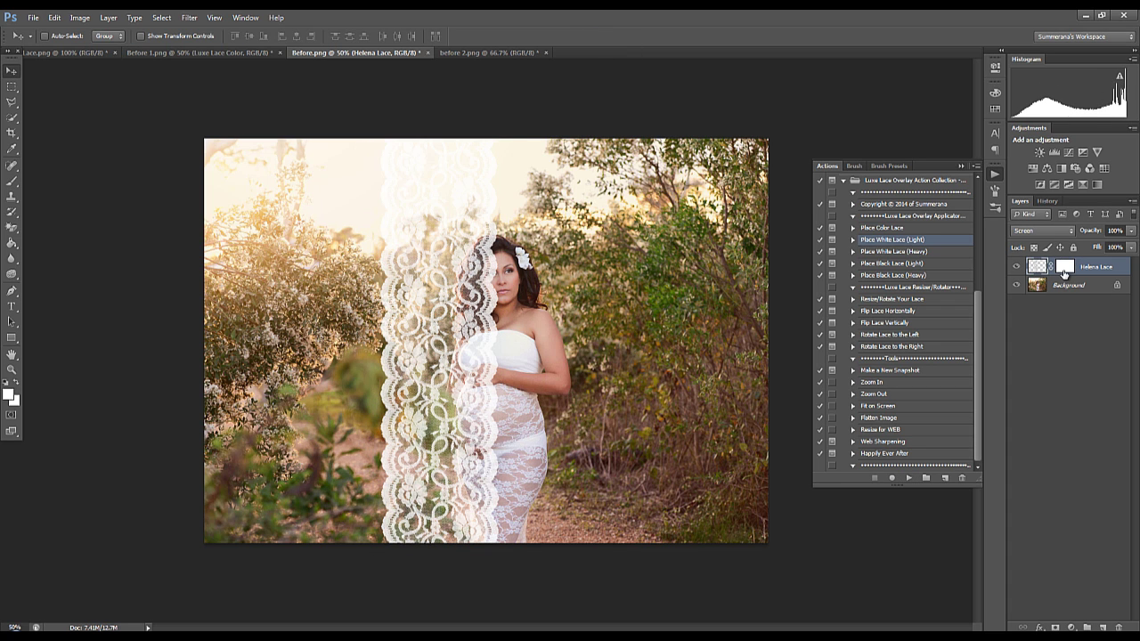
pyautogui.moveTo(481, 313)
pyautogui.mouseDown()
pyautogui.moveTo(488, 291)
pyautogui.moveTo(481, 314)
pyautogui.mouseUp()
# Add a white Helena Lace (Heavy) strip and move one strip near the right edge
pyautogui.click(868, 252)
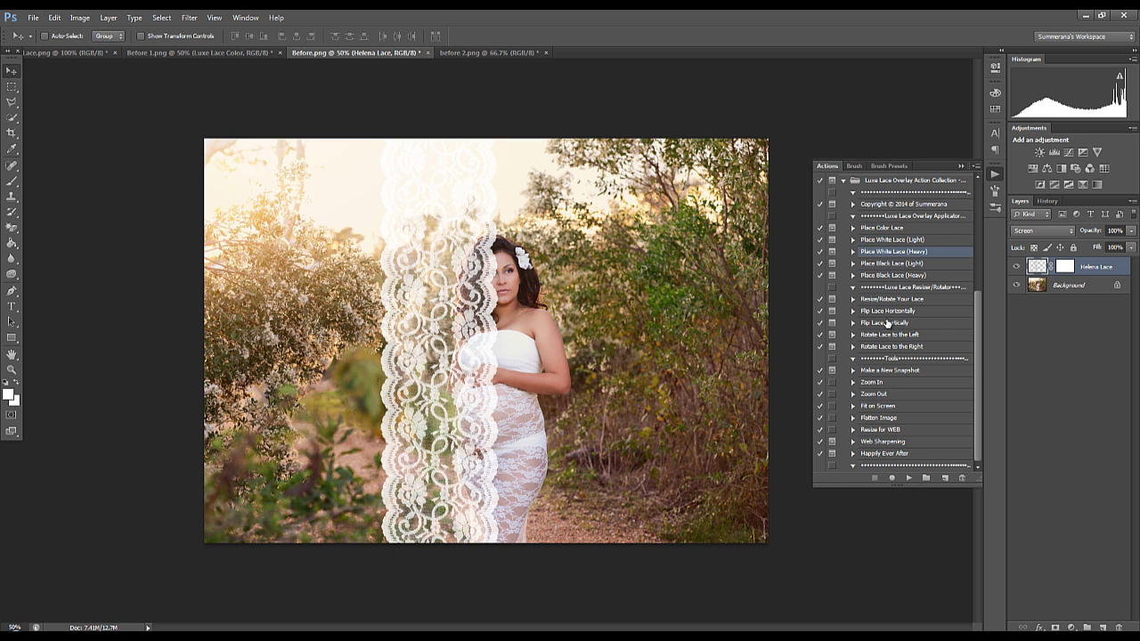
pyautogui.click(908, 477)
pyautogui.click(525, 249)
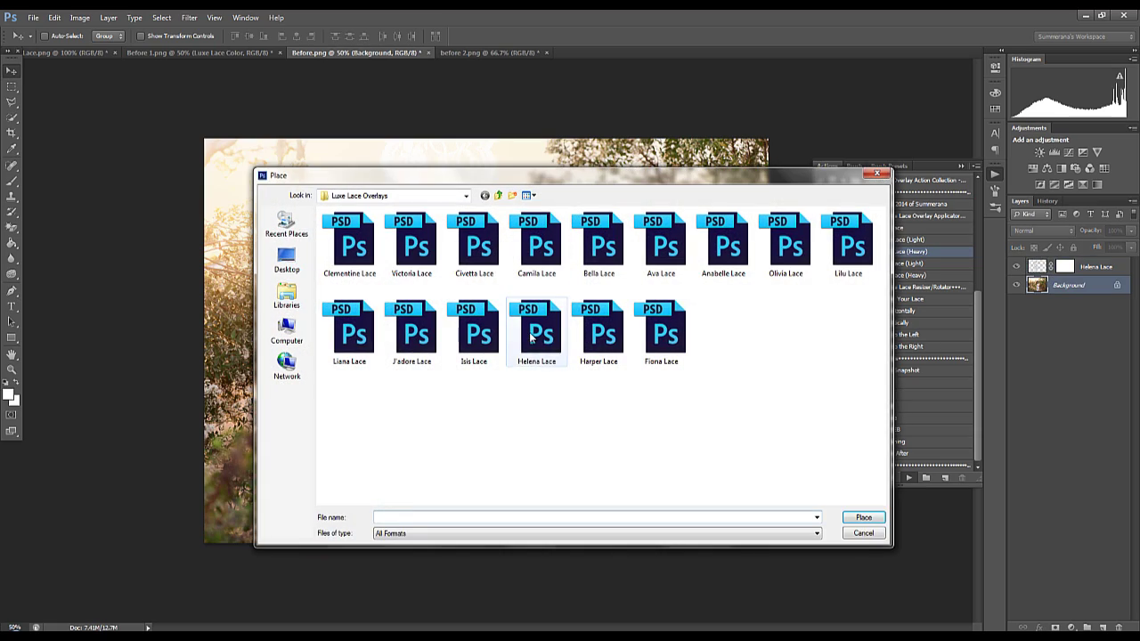
pyautogui.click(536, 334)
pyautogui.click(862, 518)
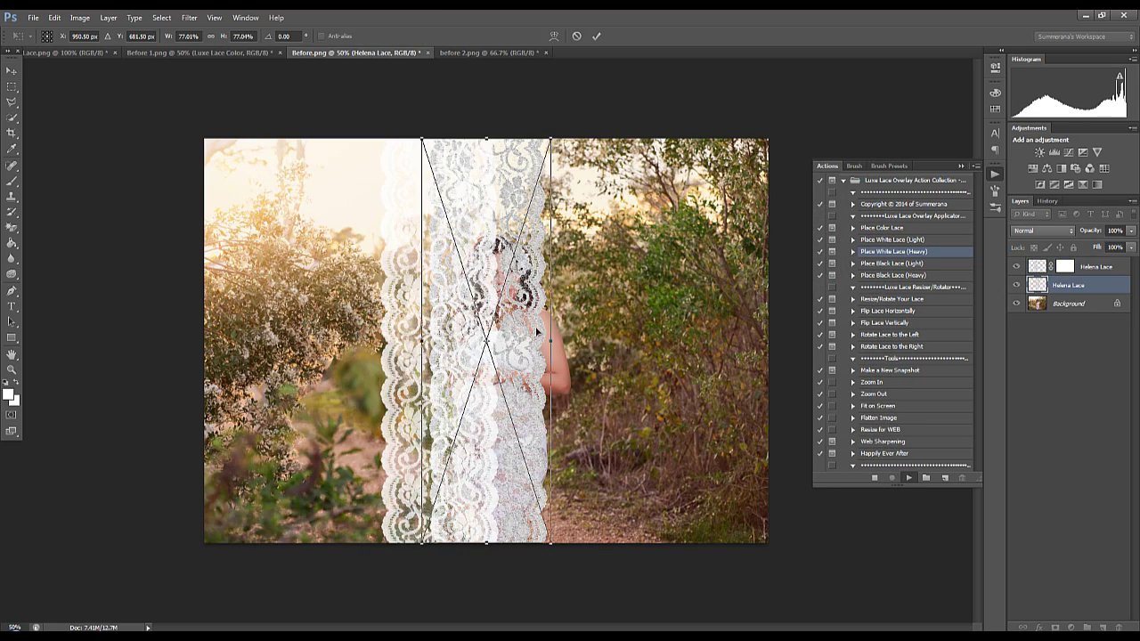
pyautogui.moveTo(625, 332); pyautogui.dragTo(649, 337)
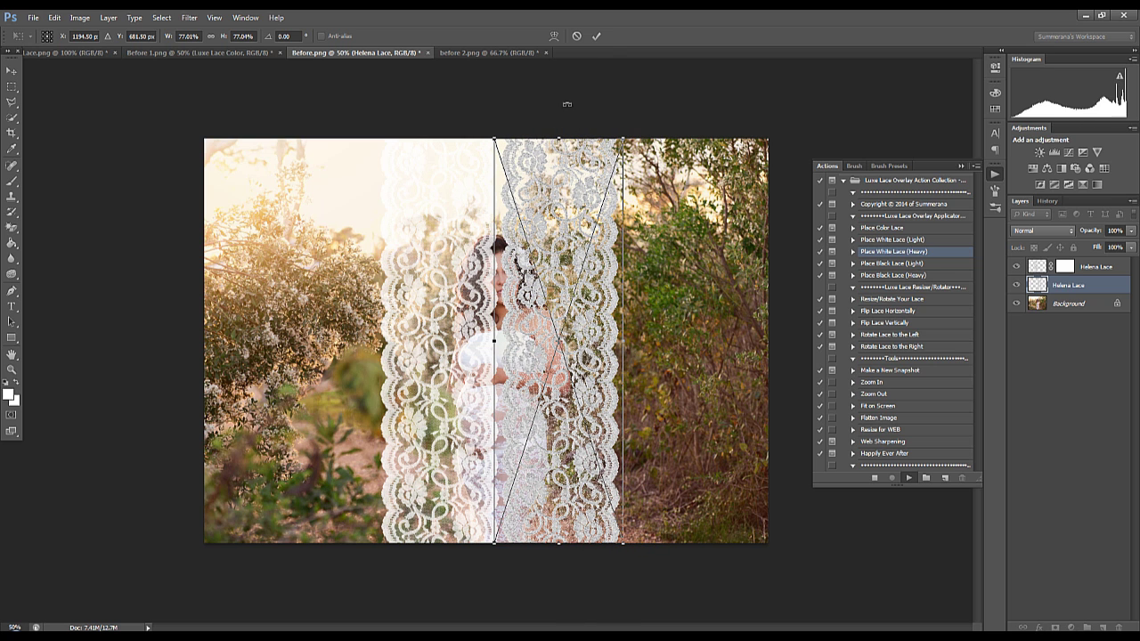
pyautogui.click(591, 39)
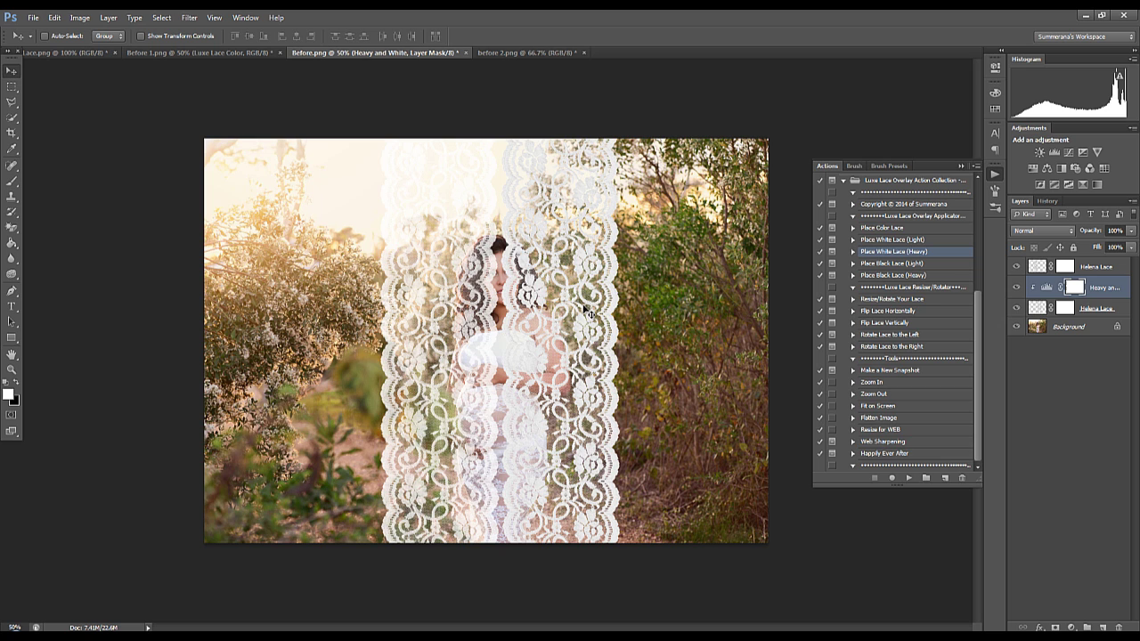
pyautogui.click(1034, 309)
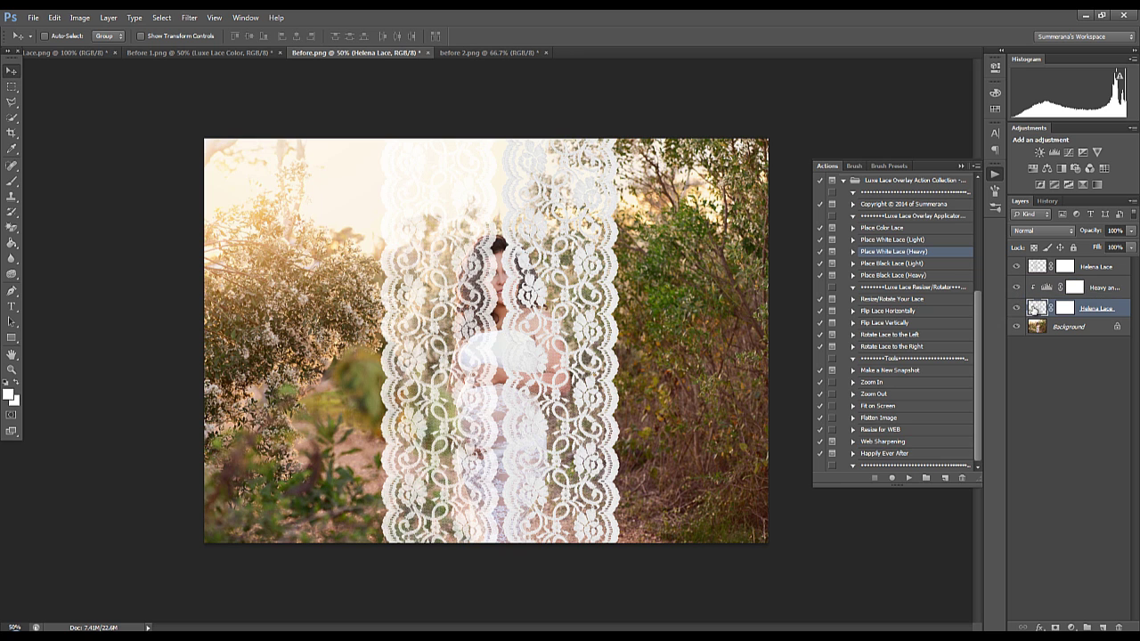
pyautogui.moveTo(577, 313); pyautogui.dragTo(719, 285)
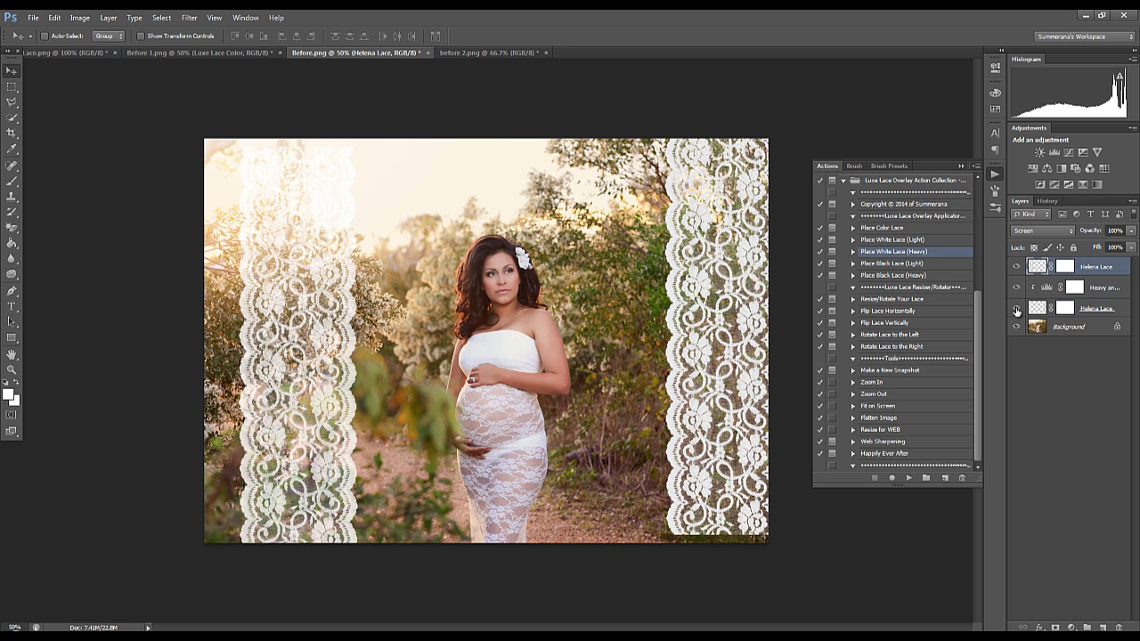
# Hide the white lace layers and place a black Helena Lace (Light) strip beside the woman's face
pyautogui.click(1016, 308)
pyautogui.click(1016, 266)
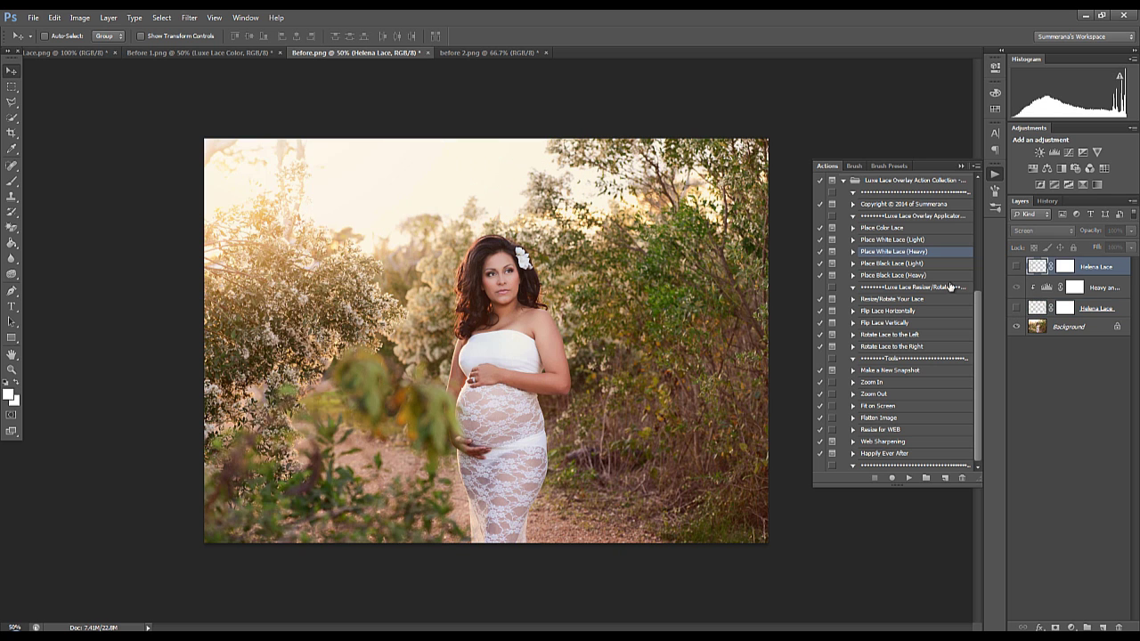
pyautogui.click(886, 263)
pyautogui.click(908, 477)
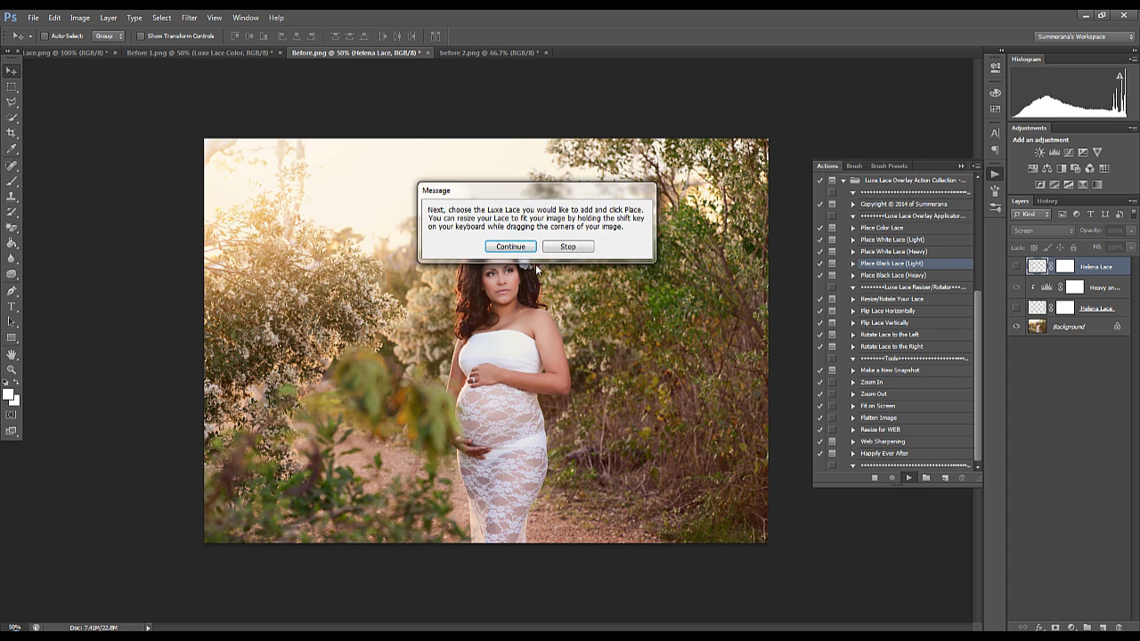
pyautogui.click(520, 248)
pyautogui.click(539, 331)
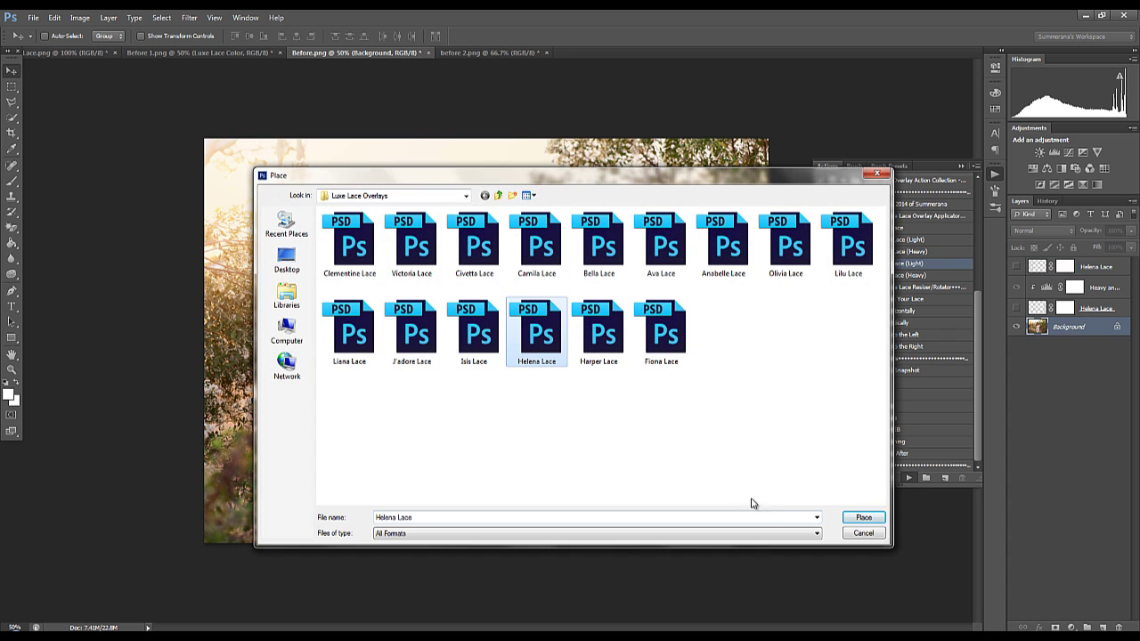
pyautogui.click(862, 517)
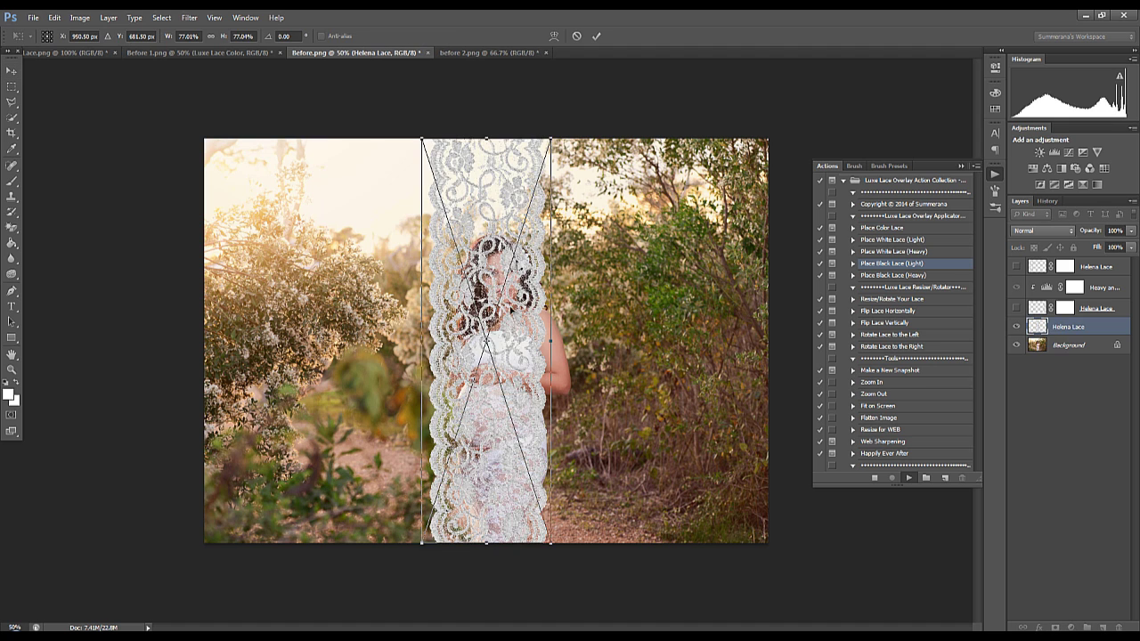
pyautogui.moveTo(514, 294); pyautogui.dragTo(440, 293)
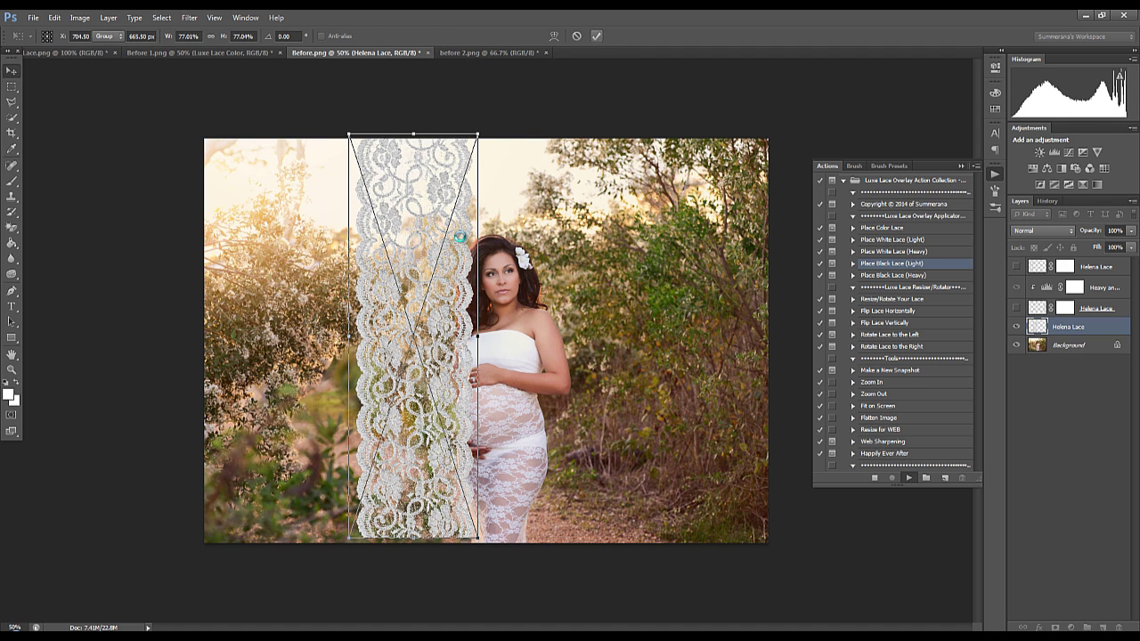
pyautogui.press('Return')
pyautogui.moveTo(447, 275); pyautogui.dragTo(461, 275)
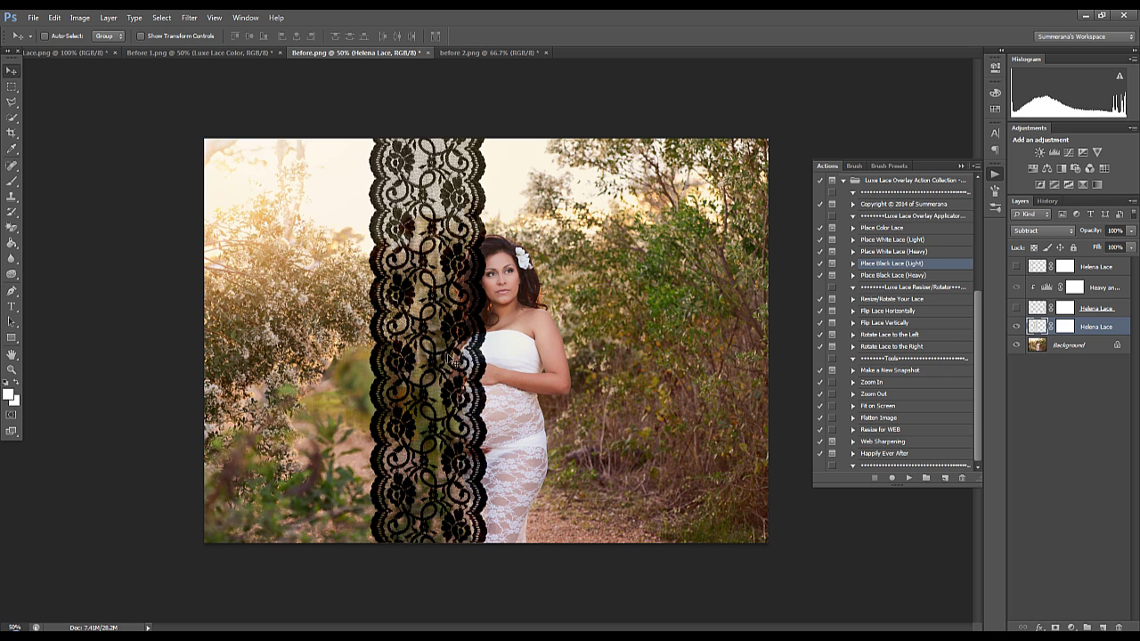
pyautogui.moveTo(433, 363)
pyautogui.mouseDown()
pyautogui.moveTo(448, 365)
pyautogui.moveTo(429, 365)
pyautogui.mouseUp()
# Place a black Helena Lace (Heavy) strip across the woman just right of centre
pyautogui.click(1037, 345)
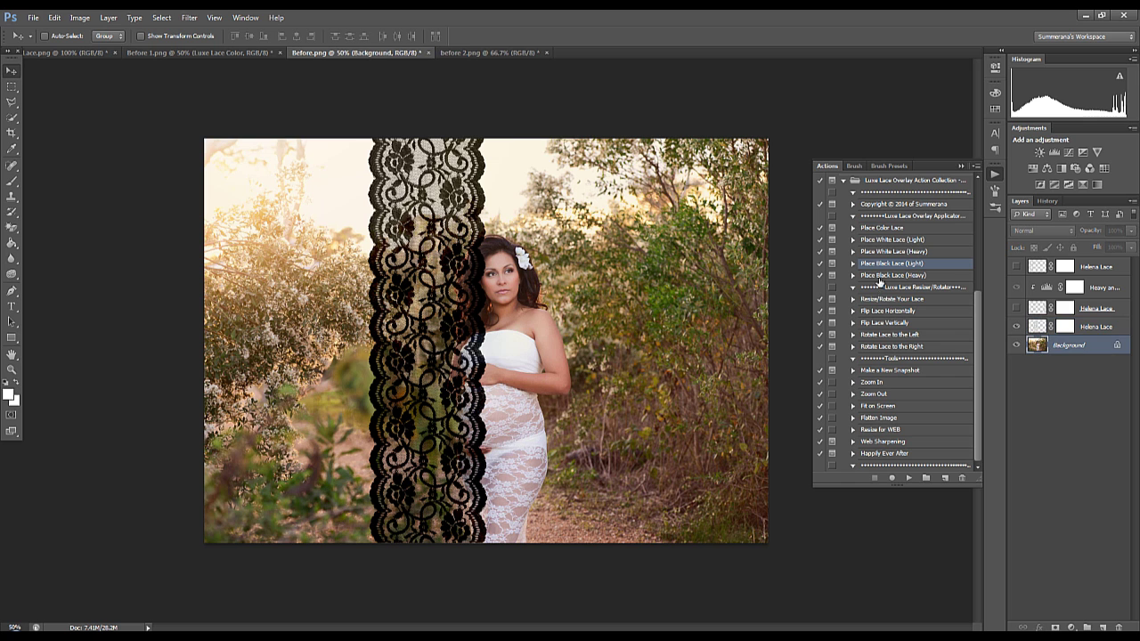
pyautogui.click(891, 275)
pyautogui.click(908, 478)
pyautogui.click(509, 247)
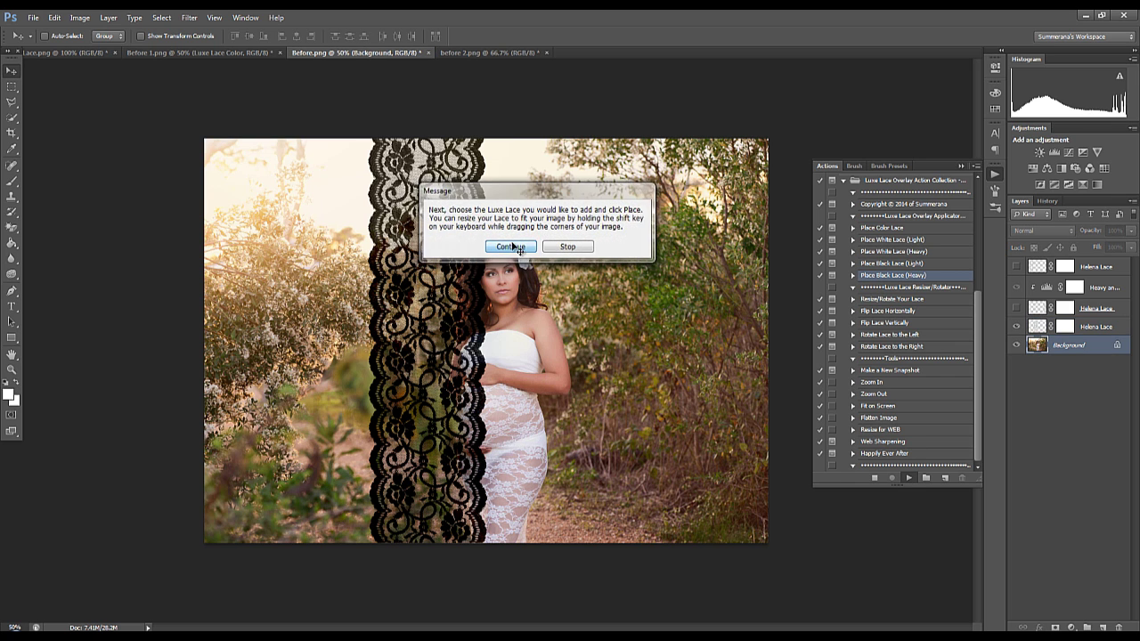
pyautogui.click(536, 331)
pyautogui.click(862, 518)
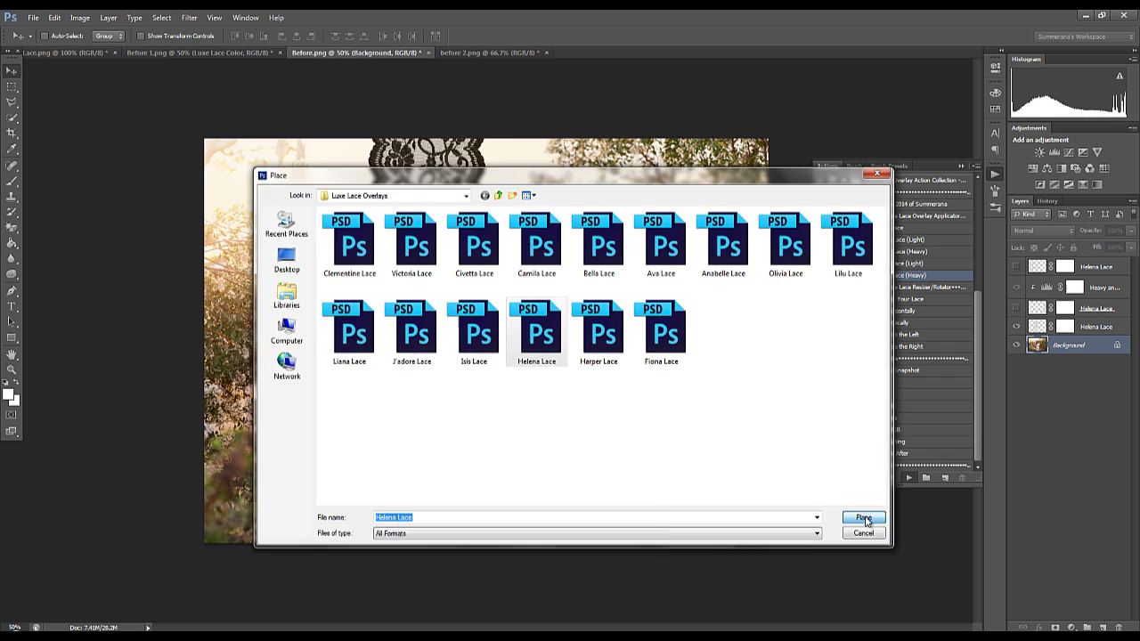
pyautogui.moveTo(513, 318); pyautogui.dragTo(588, 308)
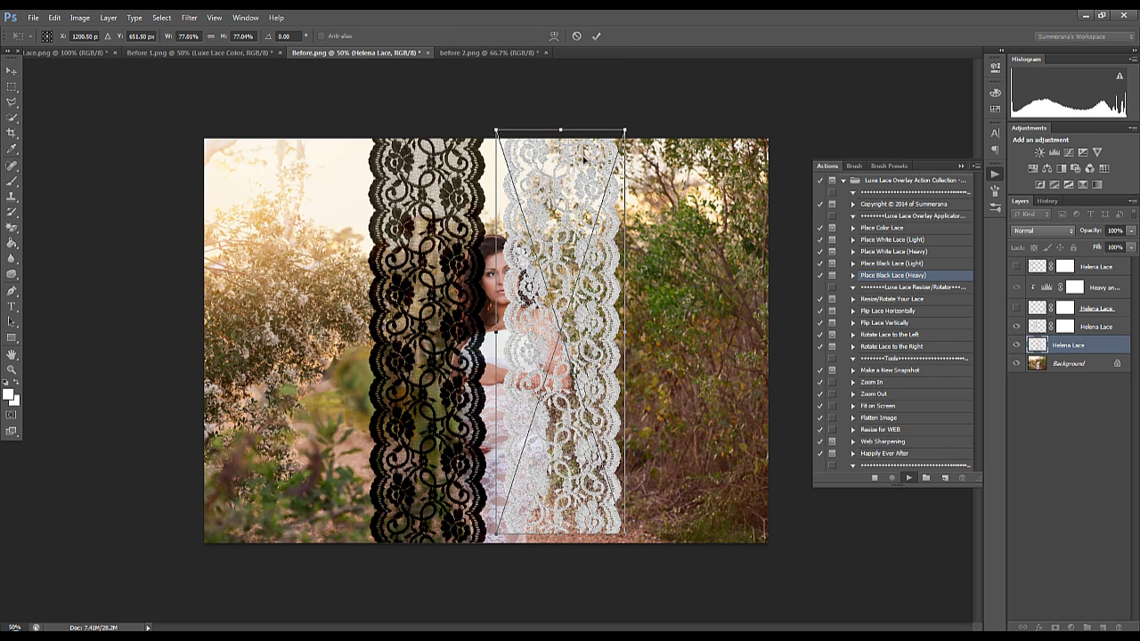
pyautogui.moveTo(610, 138); pyautogui.dragTo(610, 146)
pyautogui.click(597, 35)
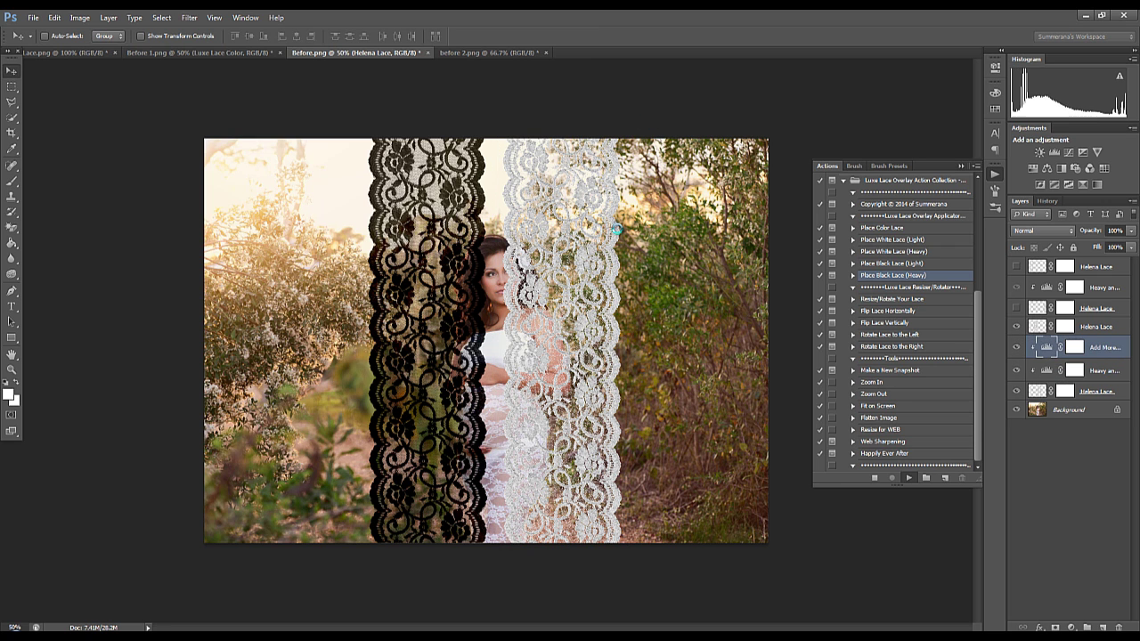
pyautogui.click(532, 257)
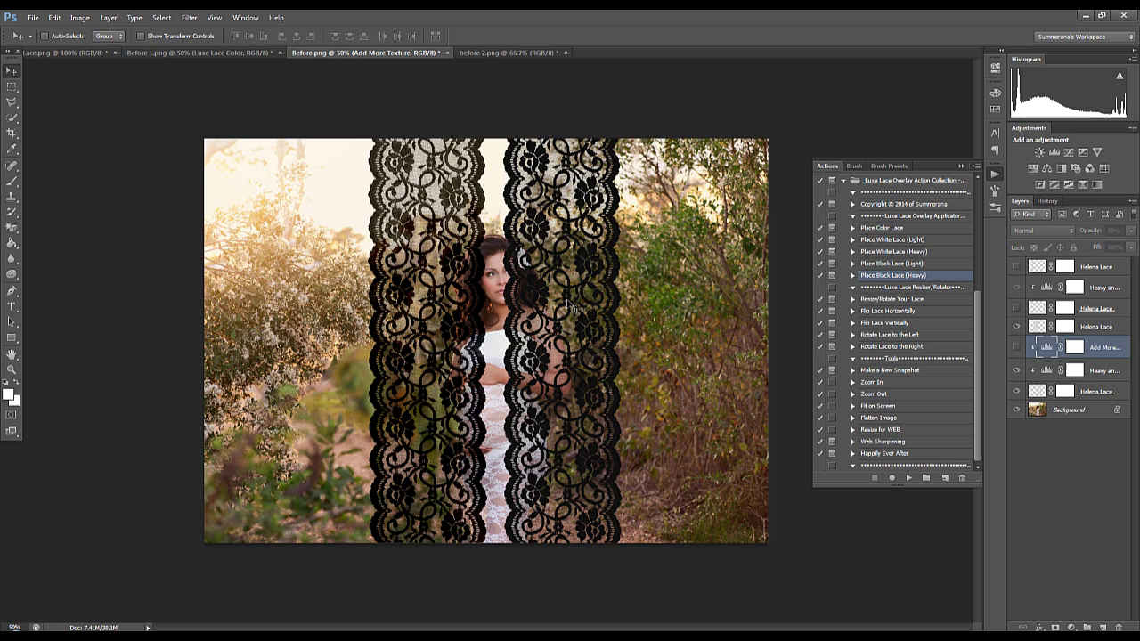
# Turn on Add More Texture and raise its opacity to darken the right lace strip
pyautogui.click(1035, 389)
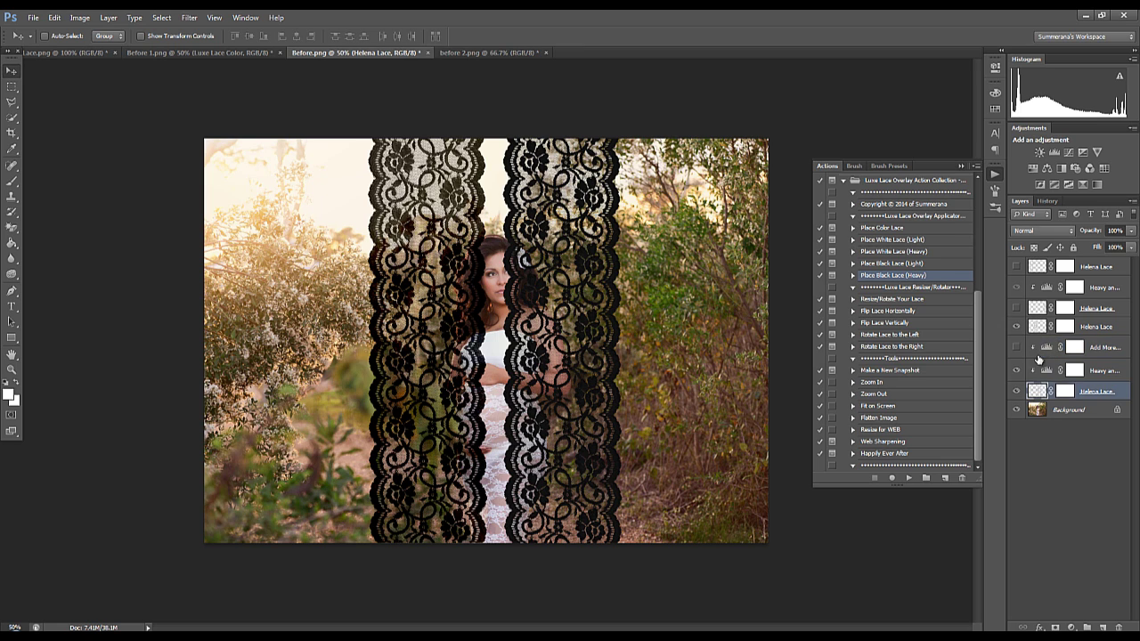
pyautogui.click(1046, 347)
pyautogui.click(1016, 346)
pyautogui.click(1077, 347)
pyautogui.hotkey('ctrl', '2')
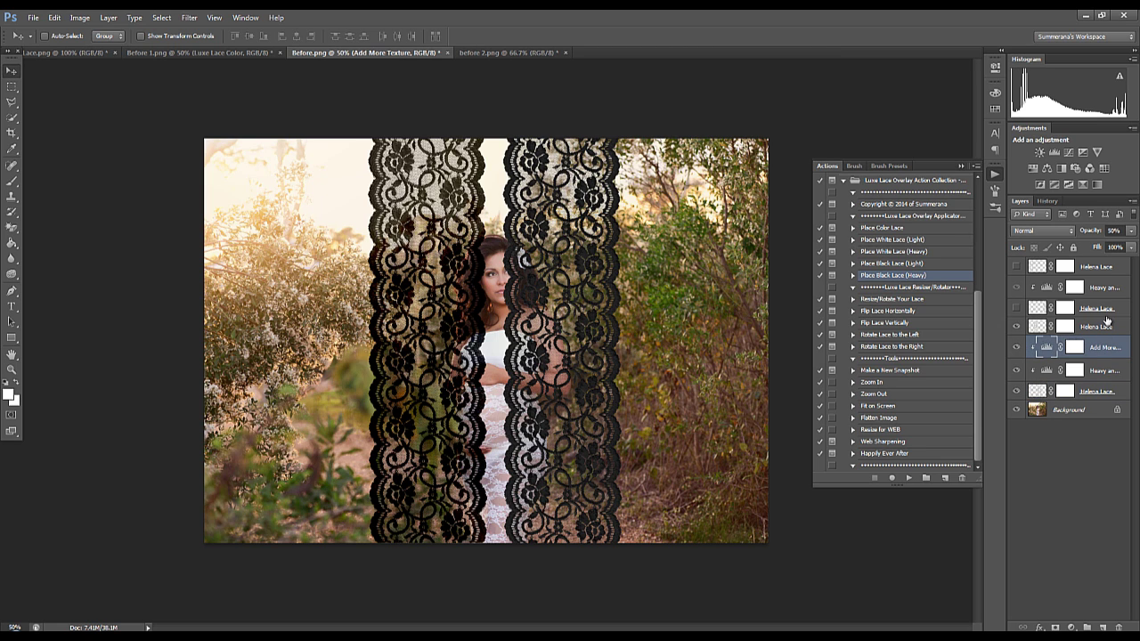
pyautogui.moveTo(1132, 229); pyautogui.dragTo(1124, 250)
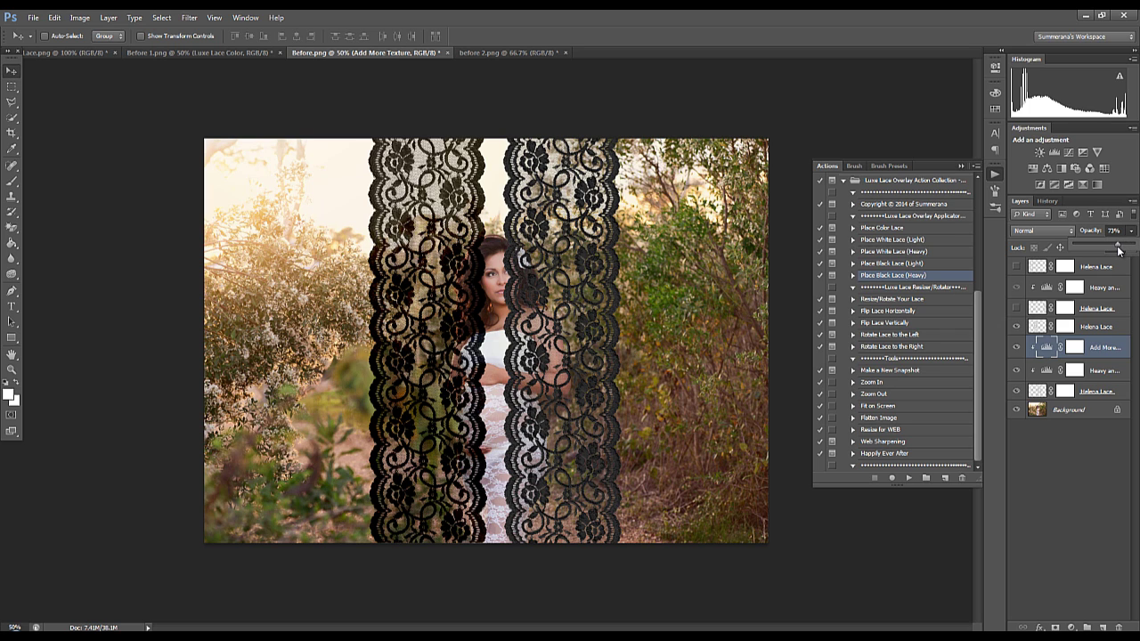
# Nudge the left Helena Lace strip slightly right, keeping the blend mode at Normal
pyautogui.click(1037, 391)
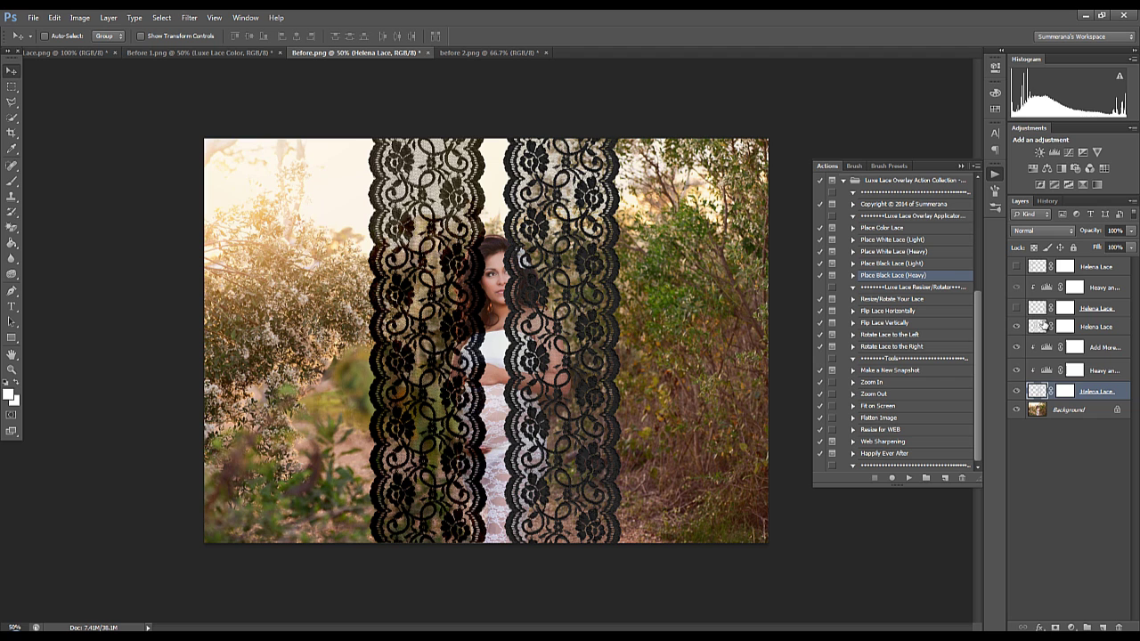
pyautogui.click(1039, 328)
pyautogui.moveTo(418, 383)
pyautogui.mouseDown()
pyautogui.moveTo(432, 382)
pyautogui.moveTo(418, 382)
pyautogui.mouseUp()
pyautogui.click(1037, 393)
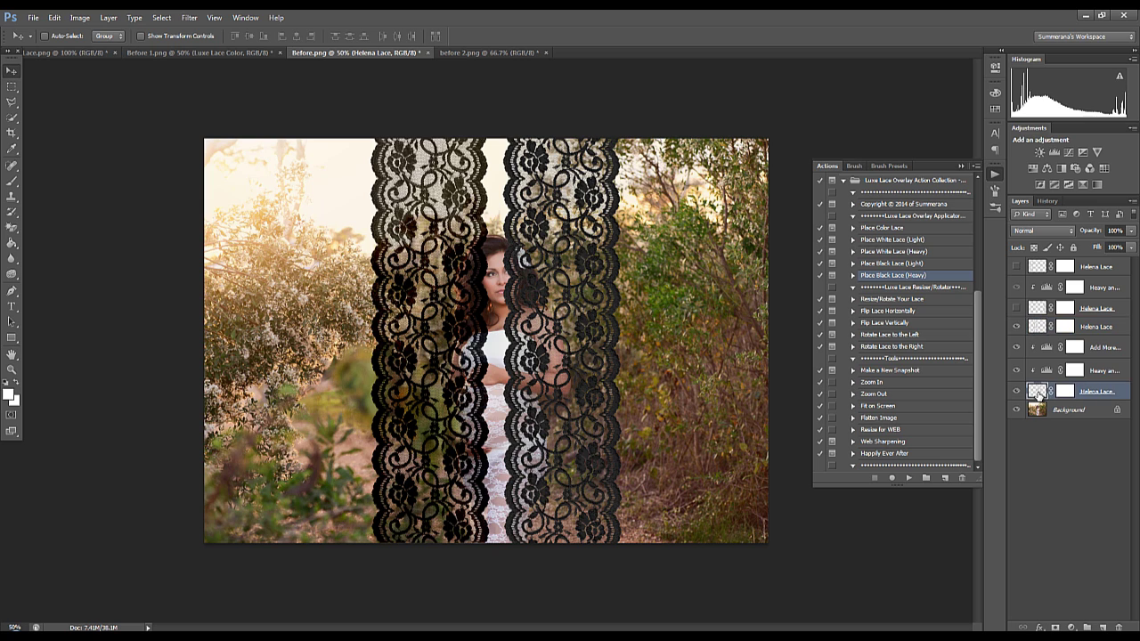
pyautogui.click(1031, 326)
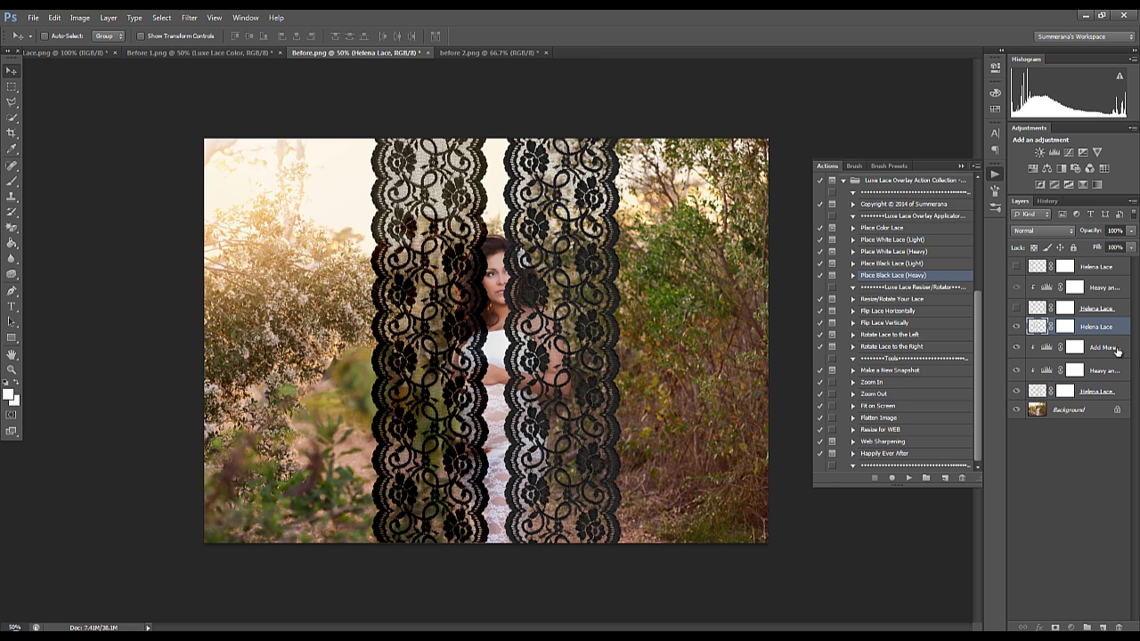
pyautogui.click(1108, 351)
pyautogui.click(1104, 370)
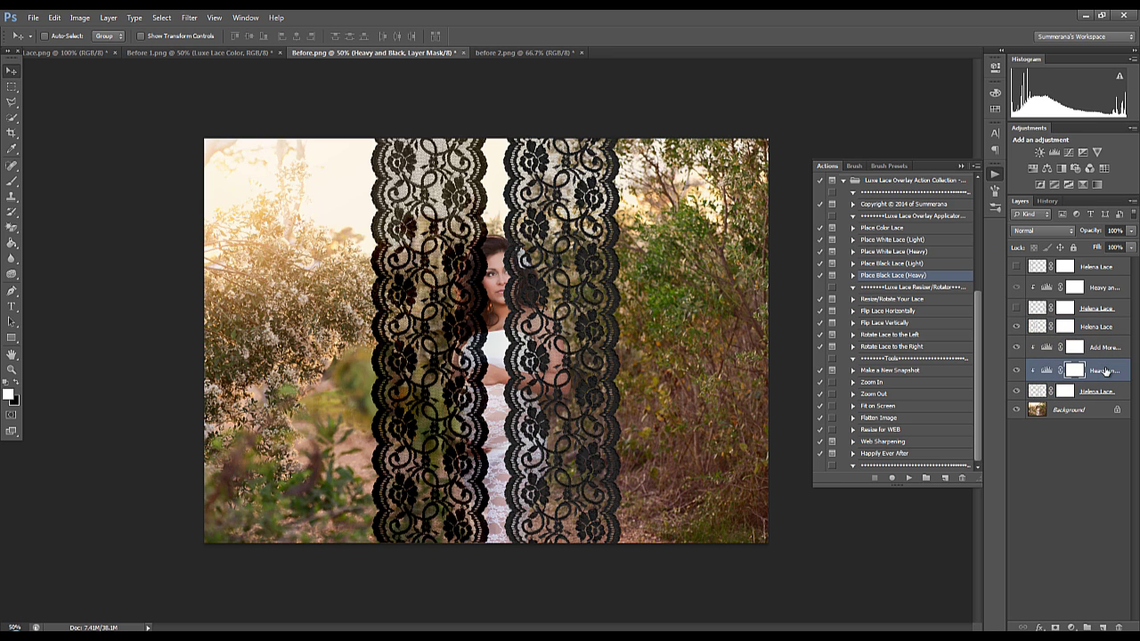
pyautogui.click(1031, 394)
pyautogui.click(1060, 233)
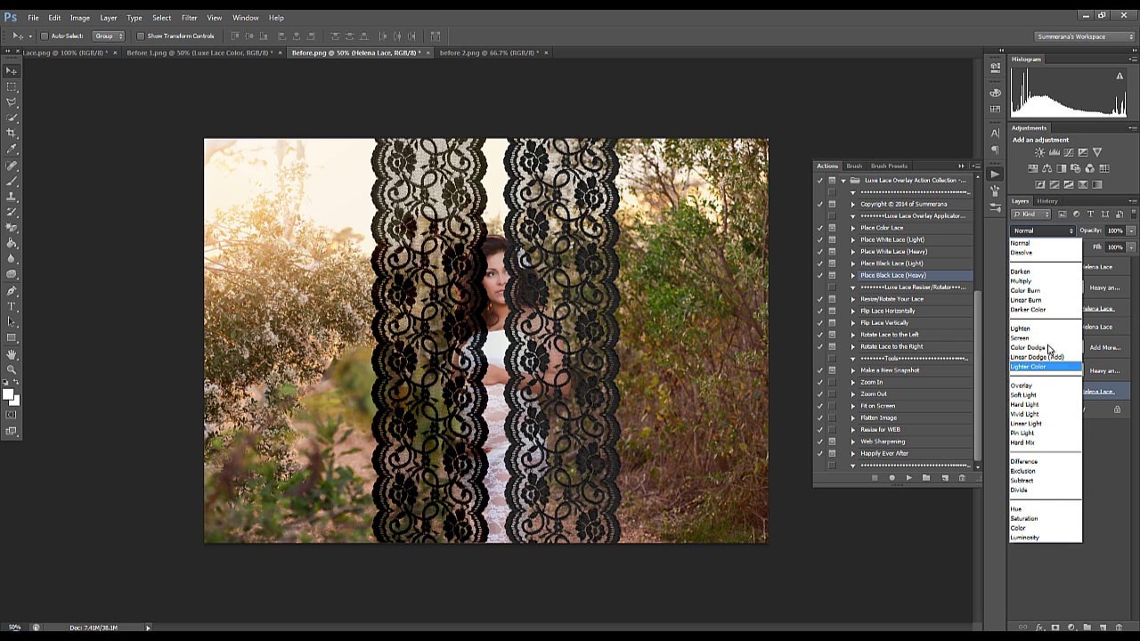
pyautogui.click(1039, 232)
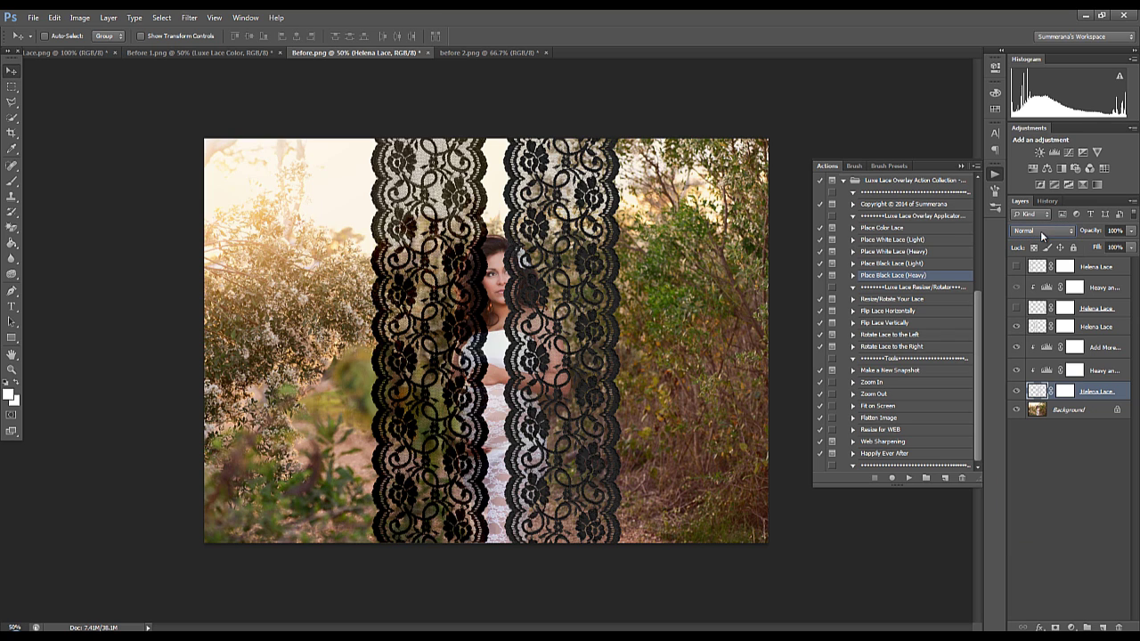
# Run the Make a New Snapshot action to save the black-lace version as Snapshot 1
pyautogui.click(880, 370)
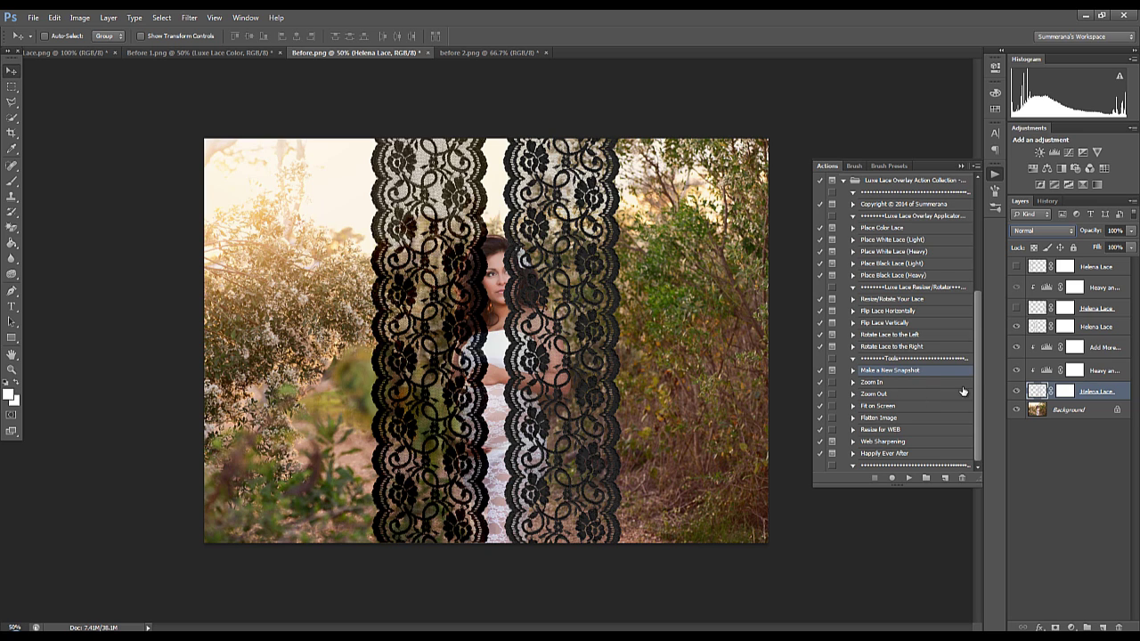
pyautogui.click(908, 480)
pyautogui.click(908, 480)
pyautogui.click(526, 256)
# Compare the black-lace Snapshot 1 against the original photo snapshot in History
pyautogui.click(246, 16)
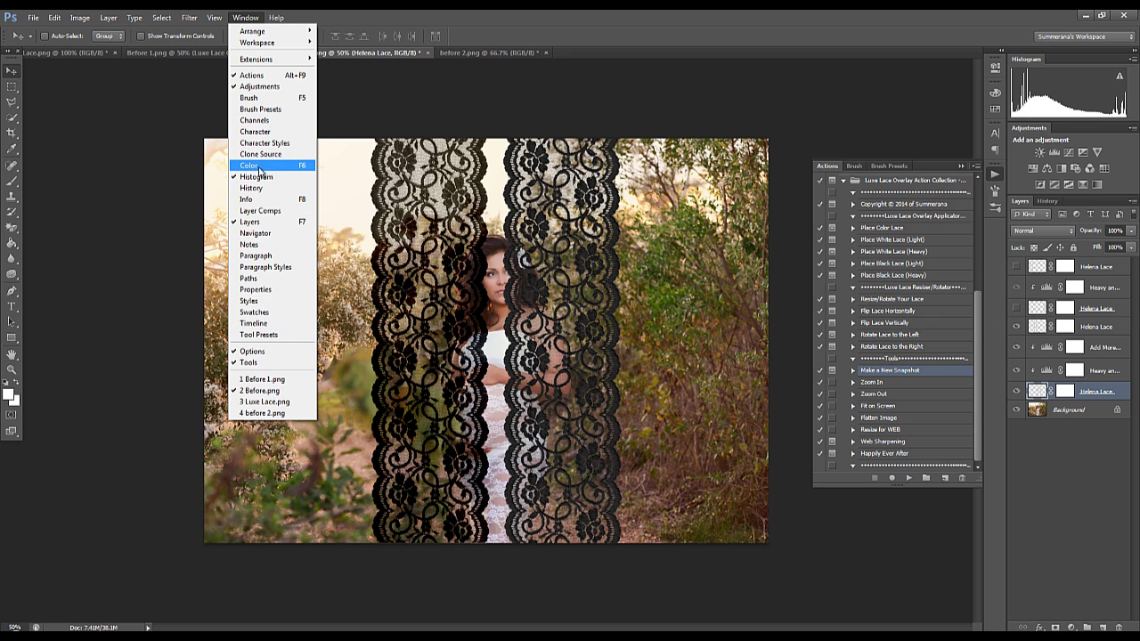
pyautogui.click(245, 18)
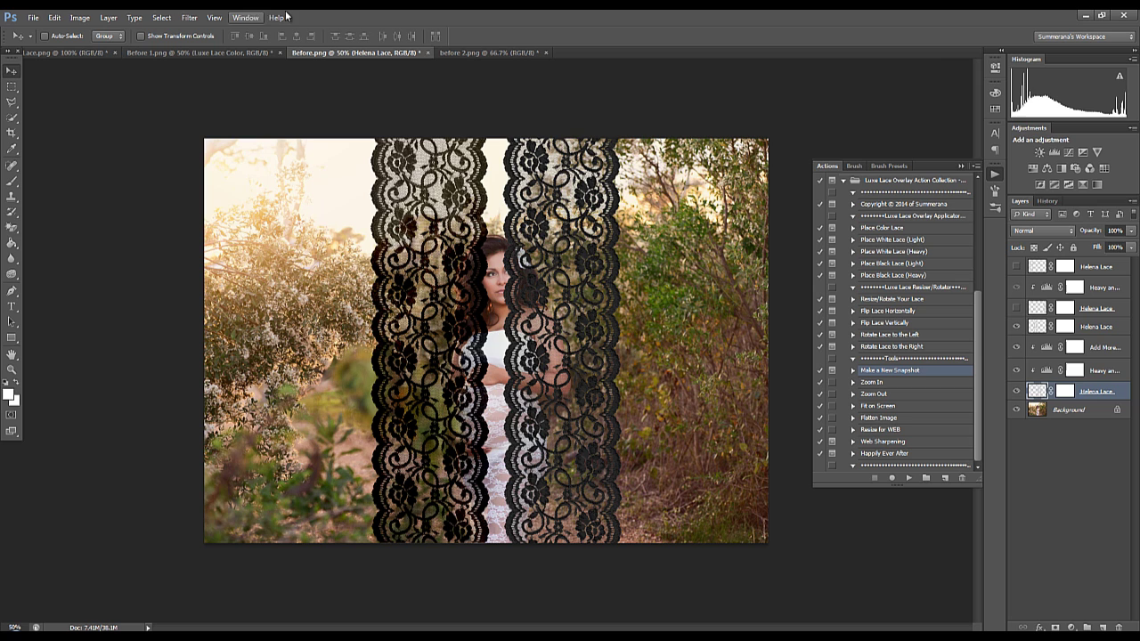
pyautogui.click(1047, 202)
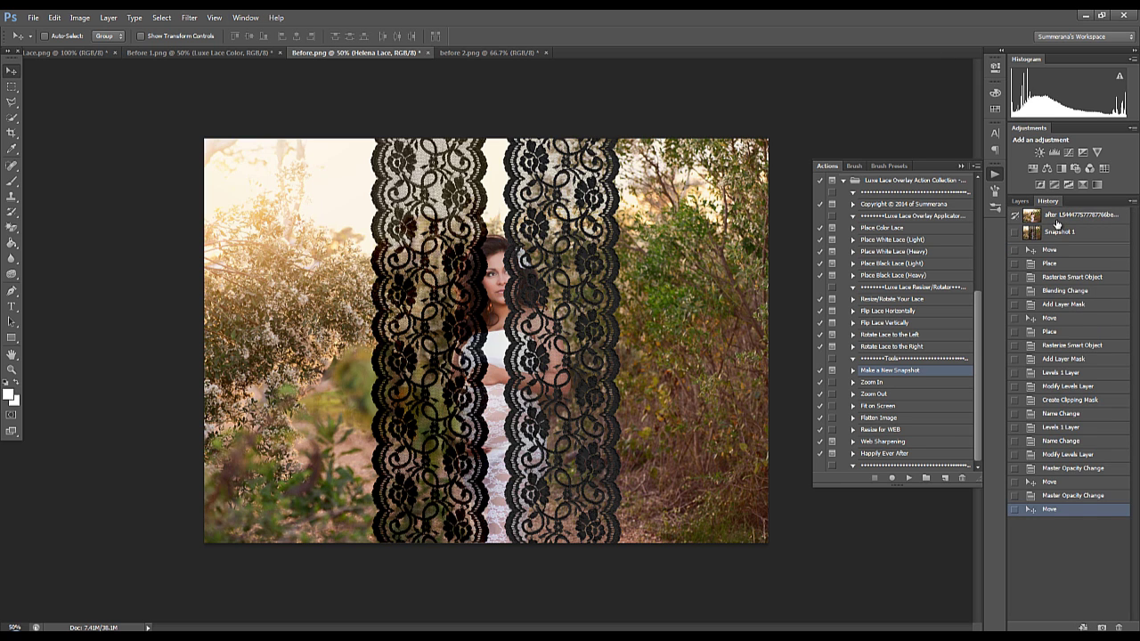
pyautogui.click(1057, 217)
pyautogui.click(1058, 233)
pyautogui.click(1057, 218)
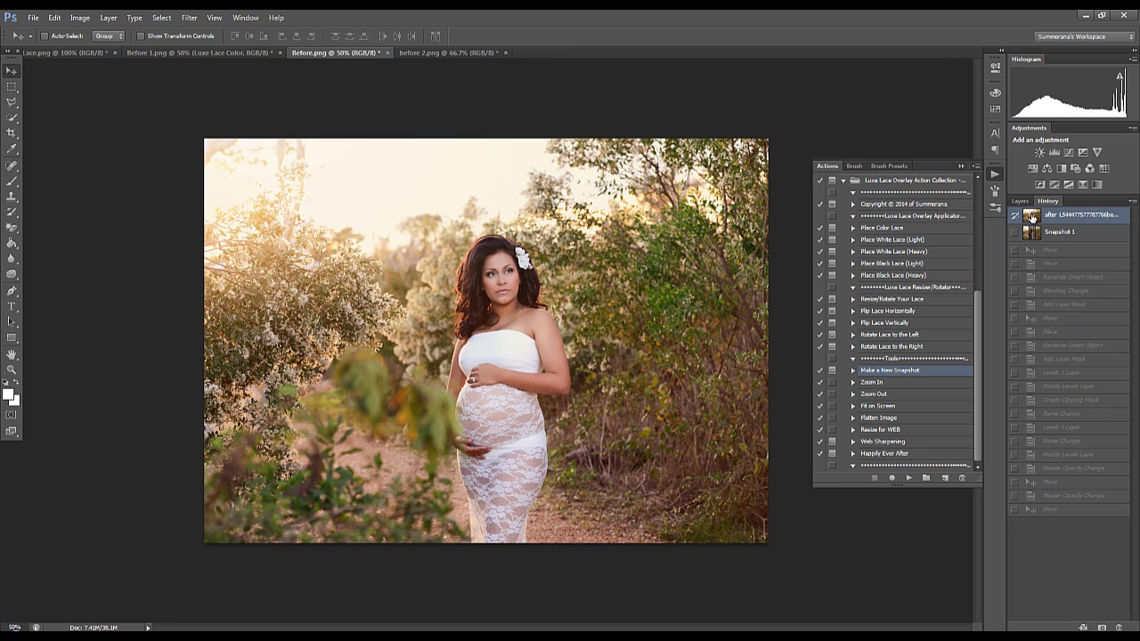
# Revert to the original snapshot so only the lace-free Background layer remains
pyautogui.click(1019, 201)
pyautogui.click(1049, 201)
pyautogui.click(1057, 230)
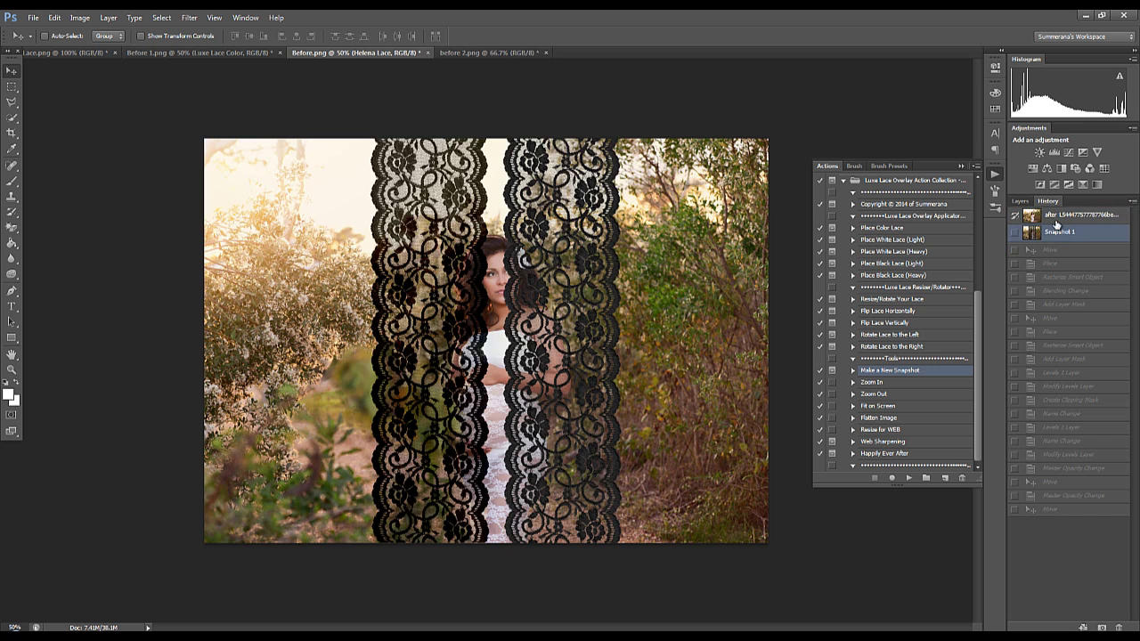
pyautogui.click(1056, 217)
pyautogui.click(1021, 201)
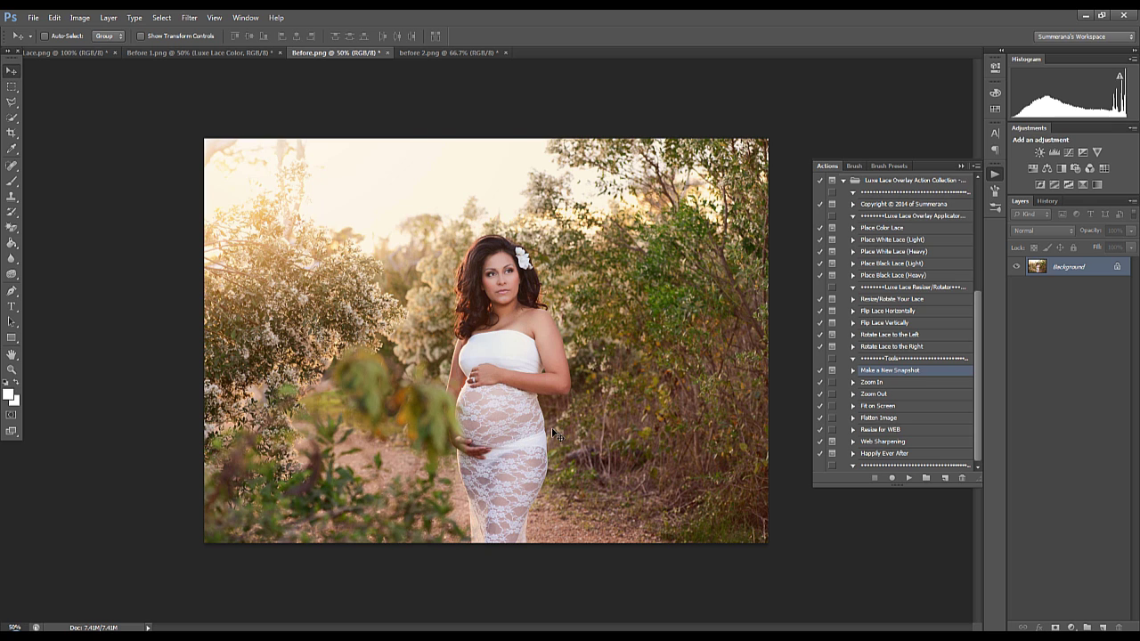
# Switch to the Lace.png document showing the Luxe Lace Overlay & Action Collection banner
pyautogui.click(54, 52)
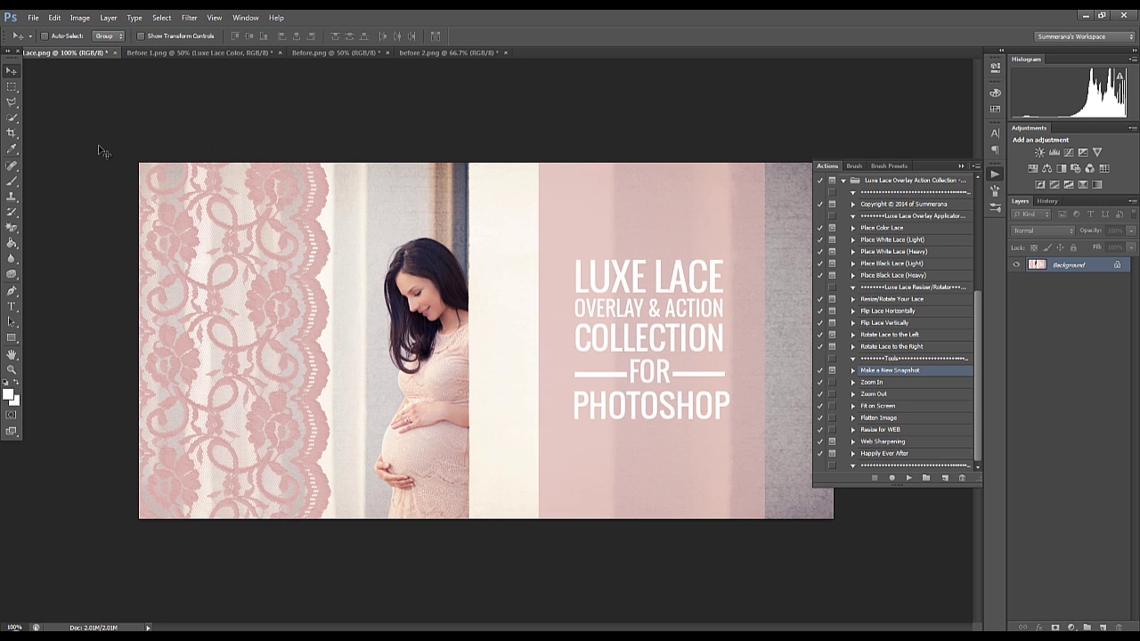